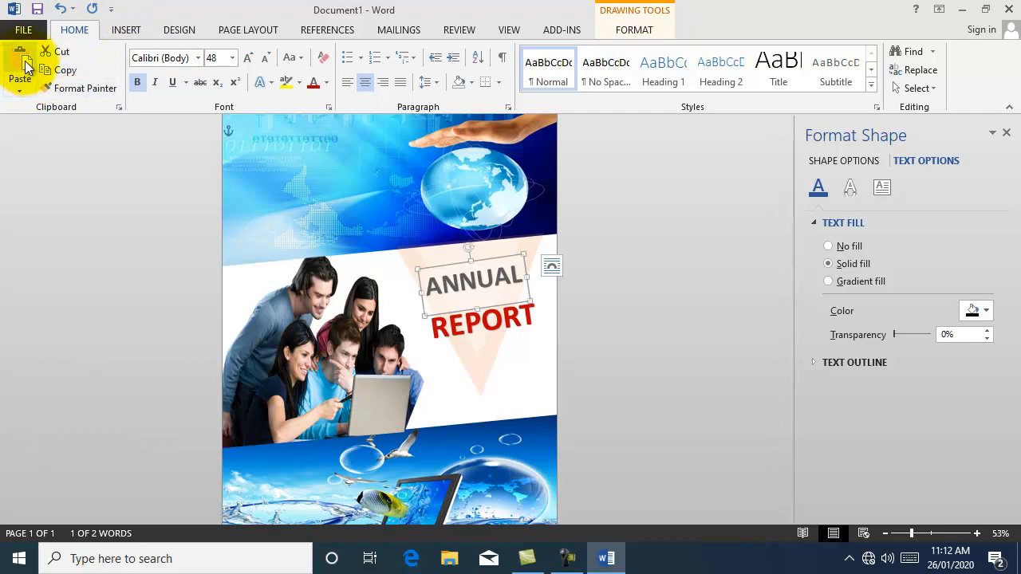
Step: Duplicate the ANNUAL box below REPORT as a 36 pt dark-blue '2020-2021' line
left_click_drag(486, 258, 507, 356)
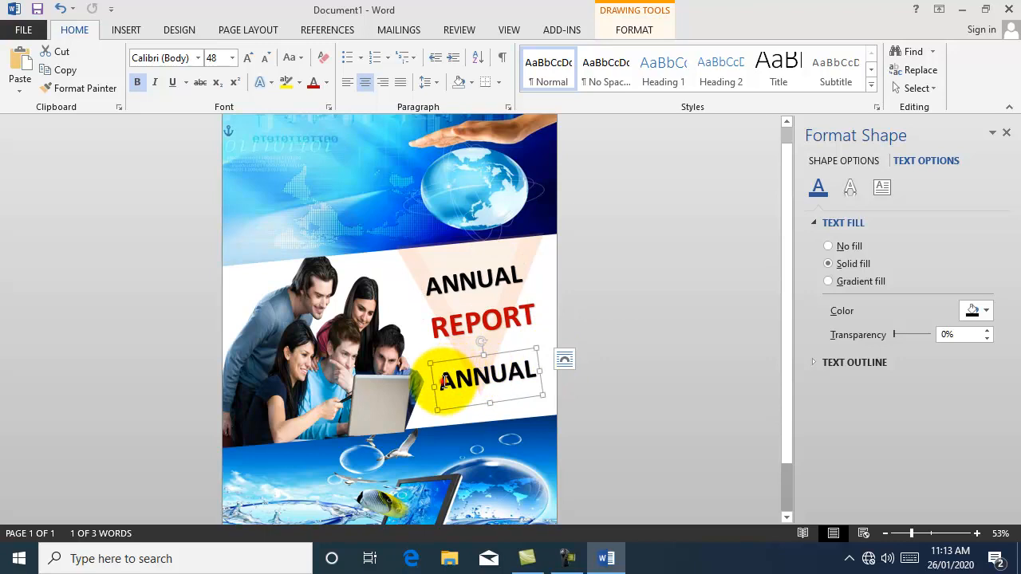
left_click_drag(444, 381, 540, 374)
left_click(235, 58)
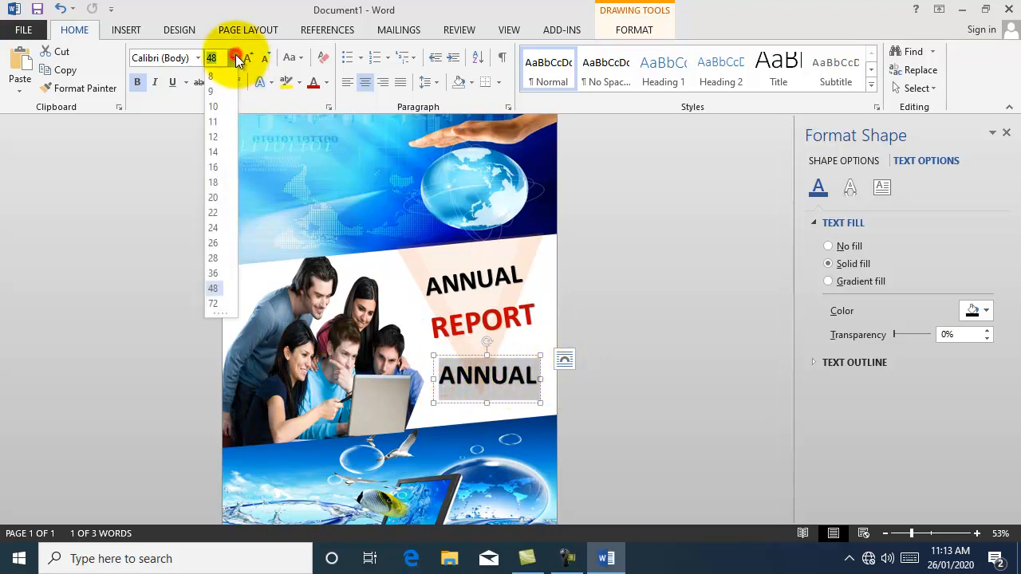
left_click(219, 273)
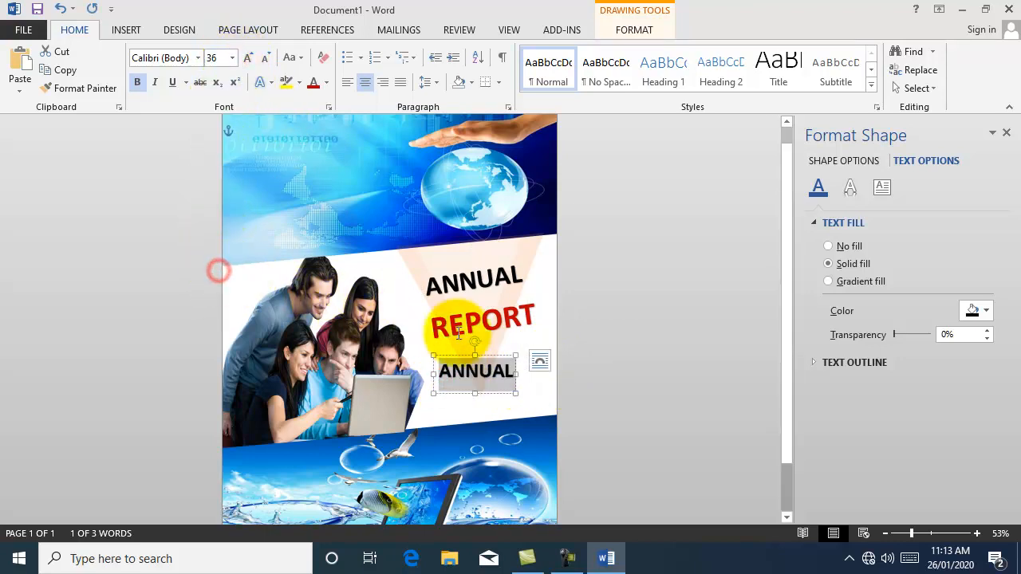
type("2020-2021")
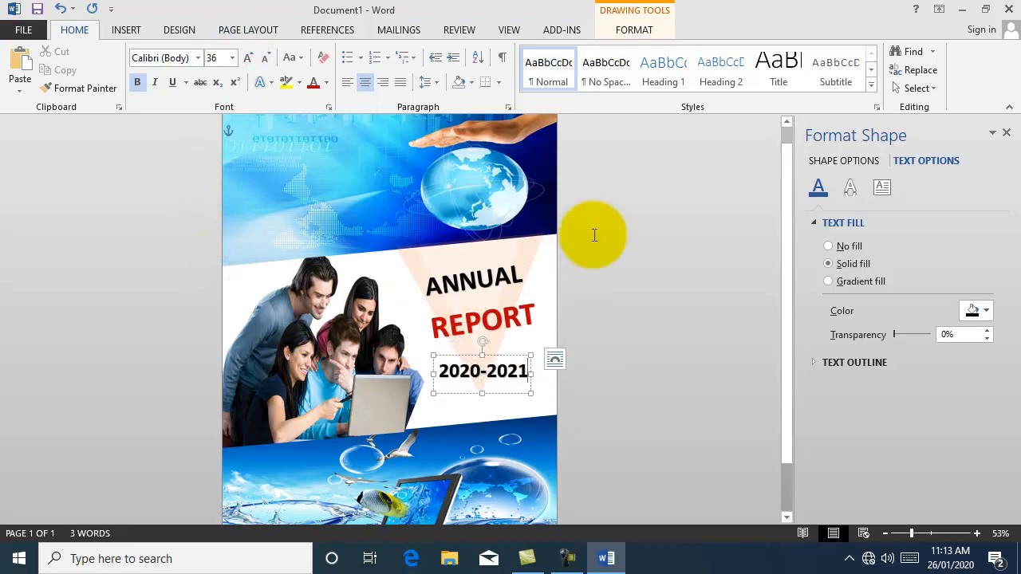
left_click(647, 343)
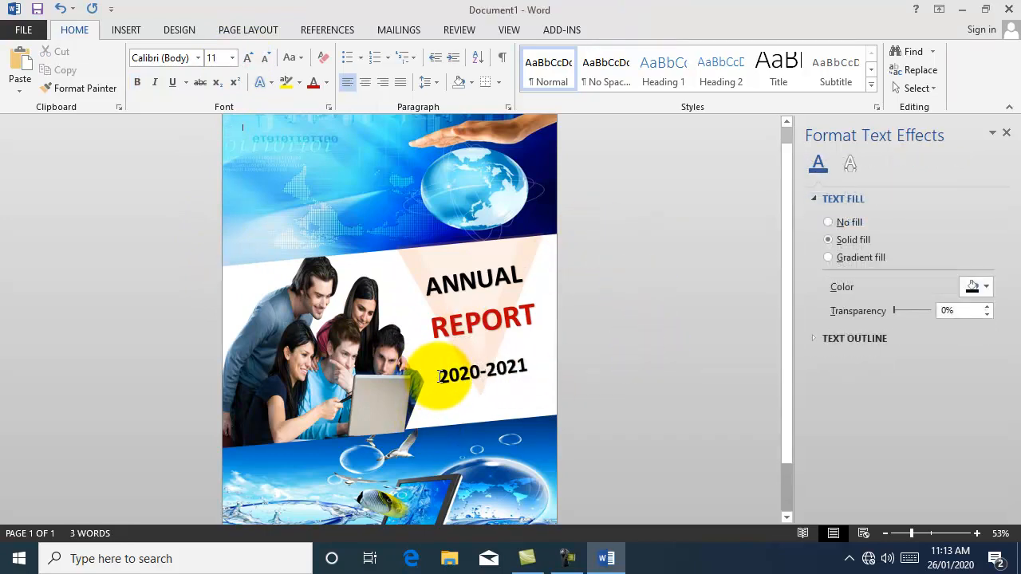
left_click_drag(441, 375, 527, 372)
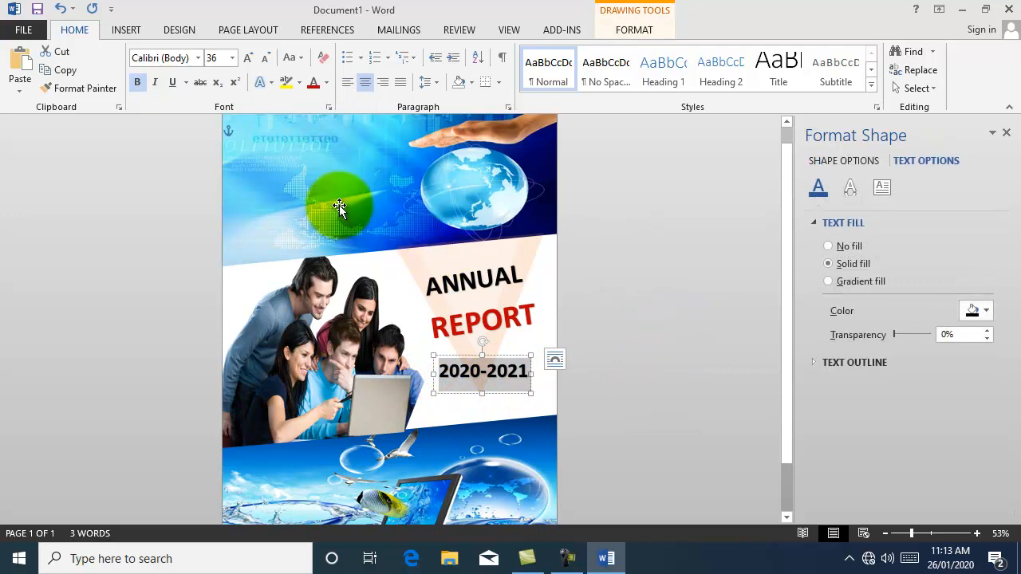
left_click(327, 83)
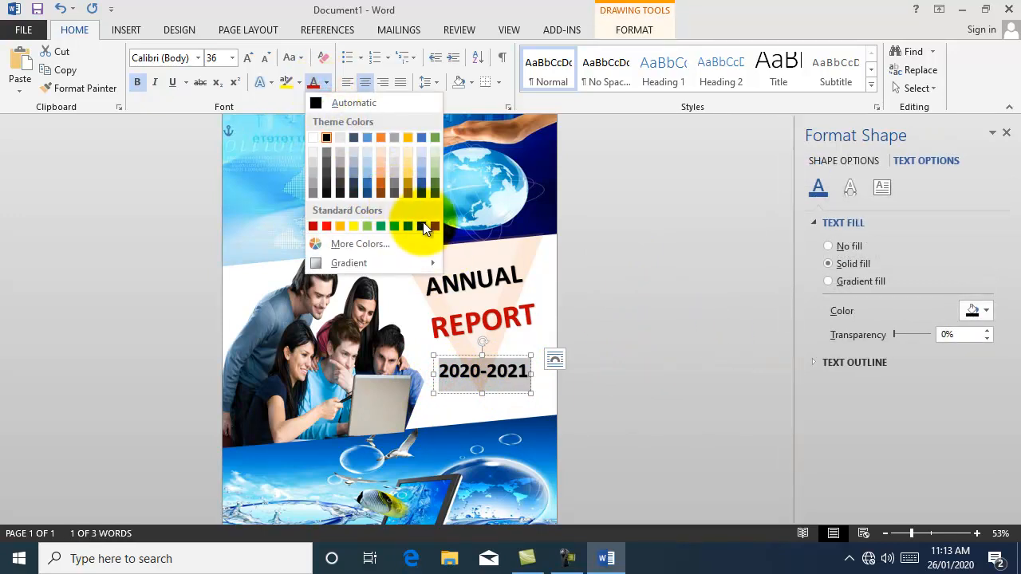
left_click(423, 227)
left_click(634, 325)
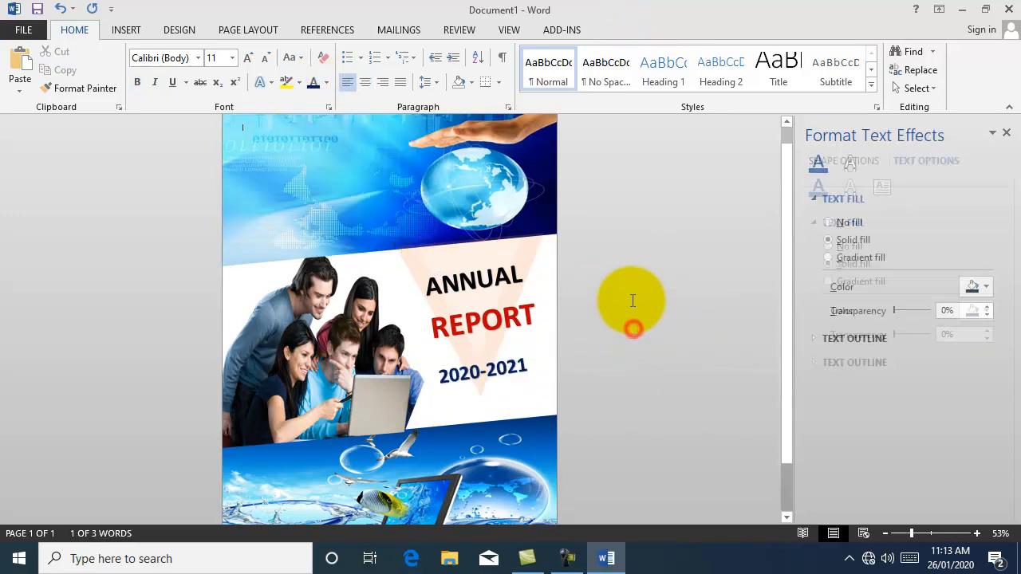
Step: Enlarge REPORT to 72 pt, then select the ANNUAL, REPORT and 2020-2021 boxes together
left_click(454, 325)
left_click_drag(430, 323, 551, 325)
key("ctrl+shift+period")
key("Escape")
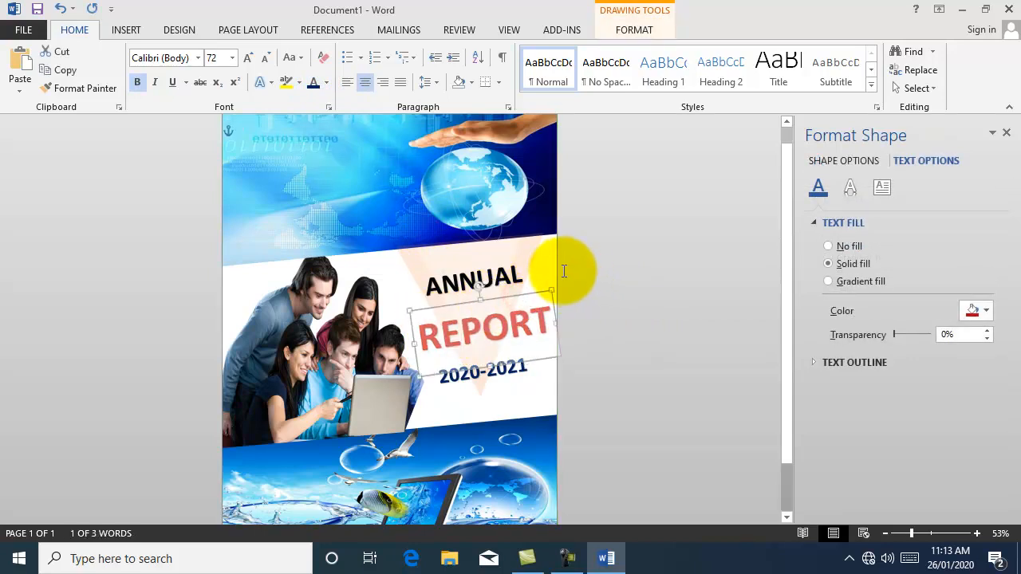
left_click(621, 299)
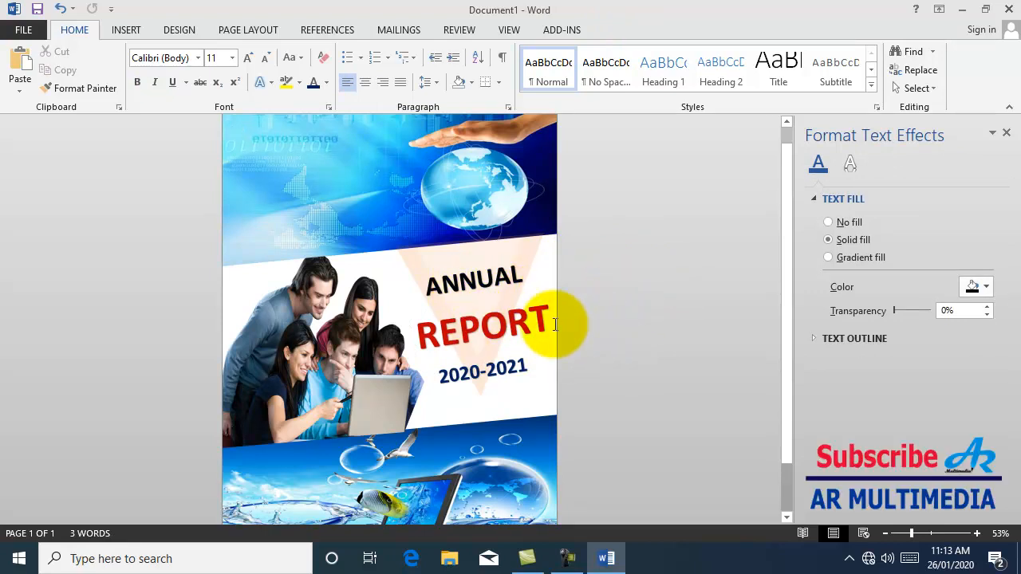
left_click(480, 293)
left_click(481, 328, "shift")
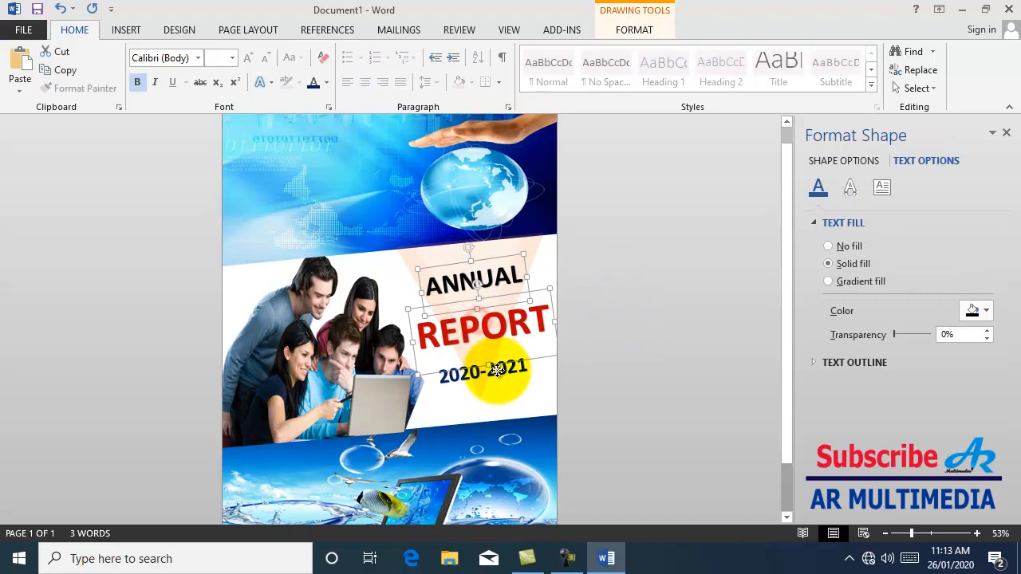
left_click(527, 370, "shift")
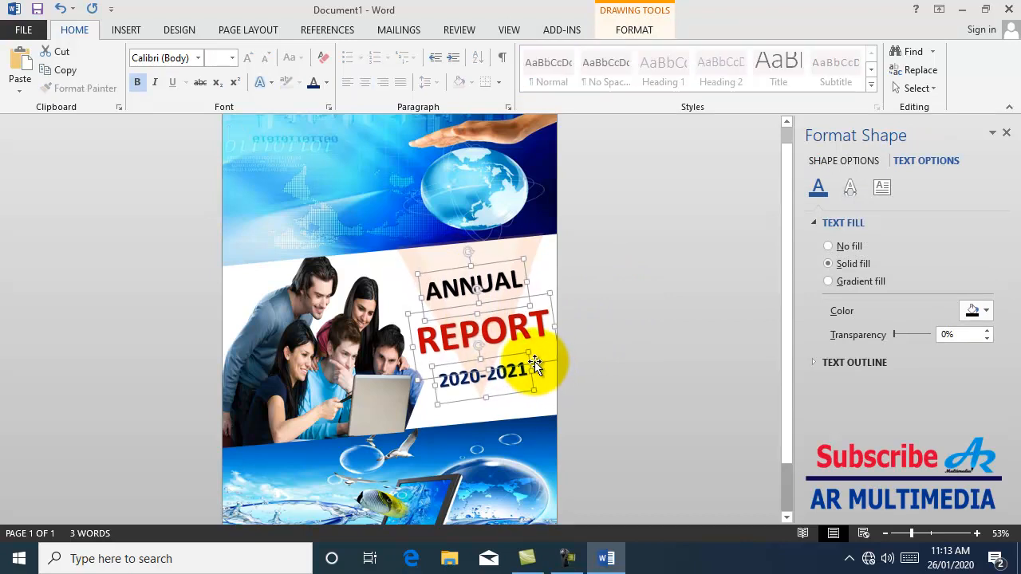
left_click(623, 356)
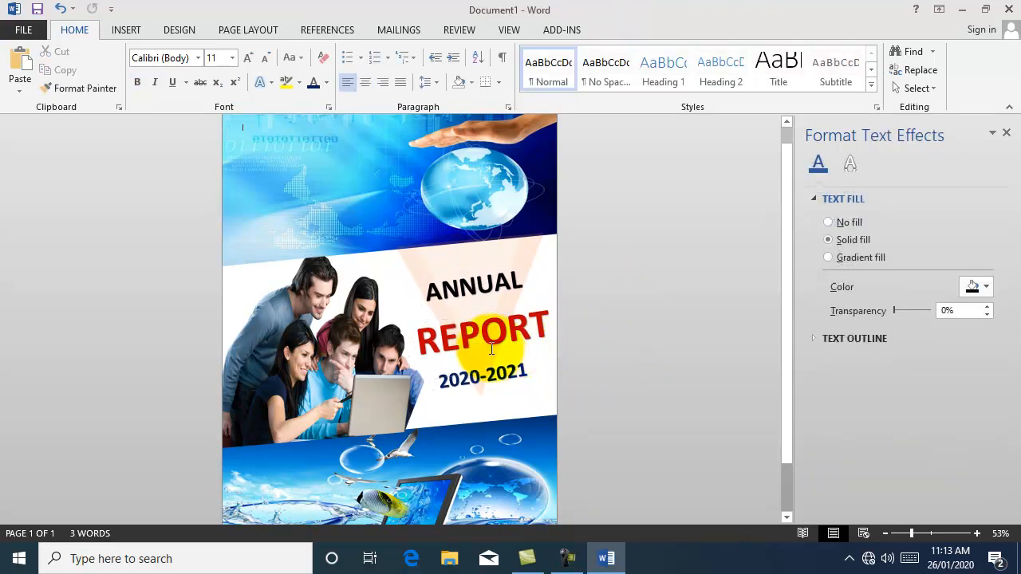
Step: Insert the 'AR Multimedia Logo Final1' picture onto the cover
left_click(124, 30)
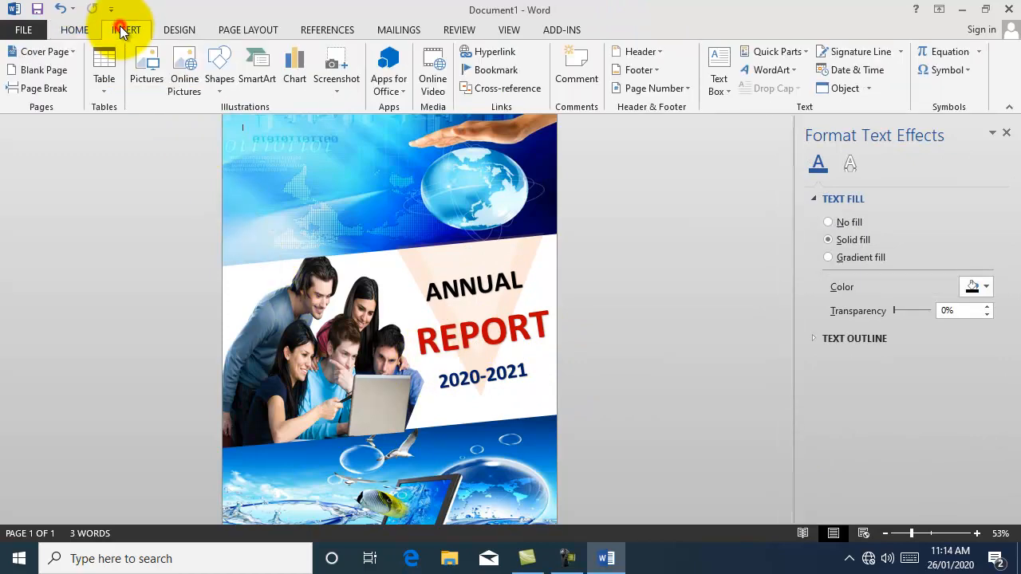
left_click(146, 72)
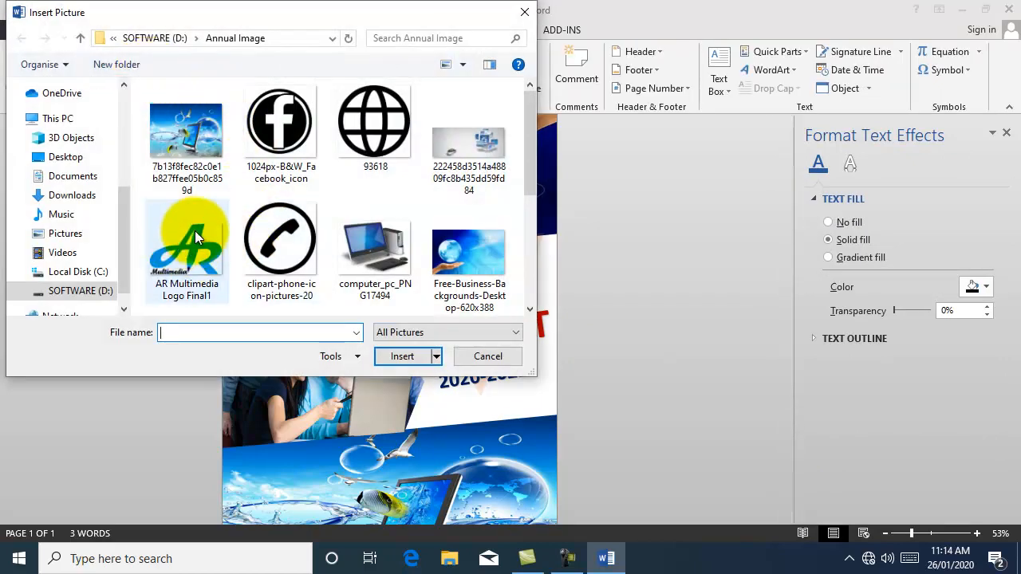
left_click(190, 241)
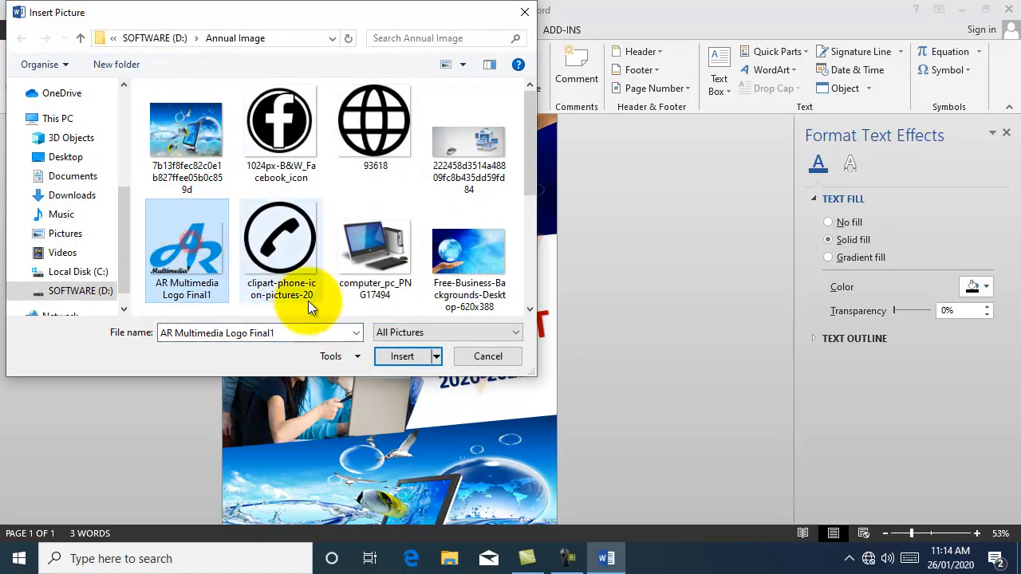
left_click(401, 357)
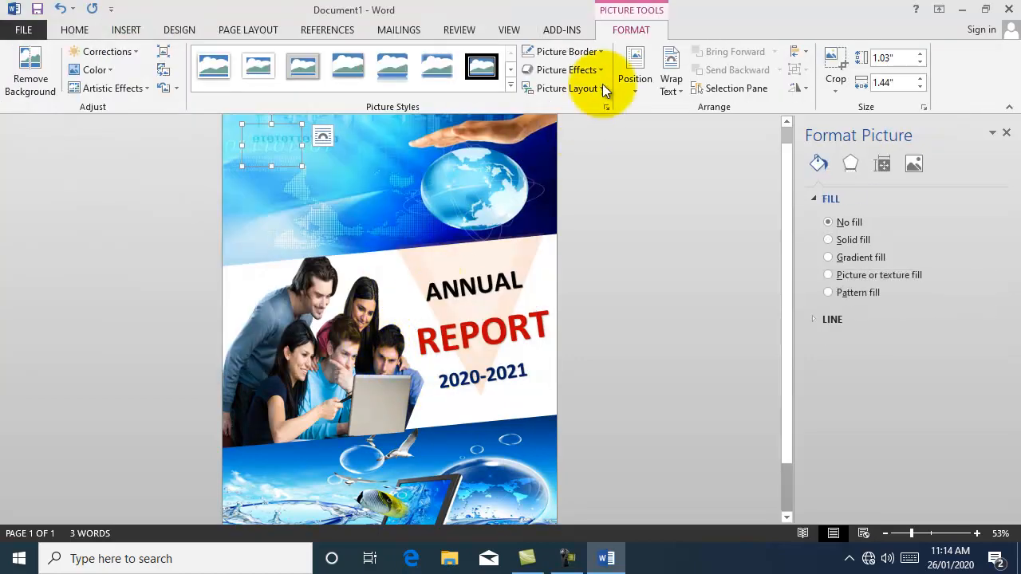
Step: Float the logo in front of text and place it on the laptop screen
left_click(671, 83)
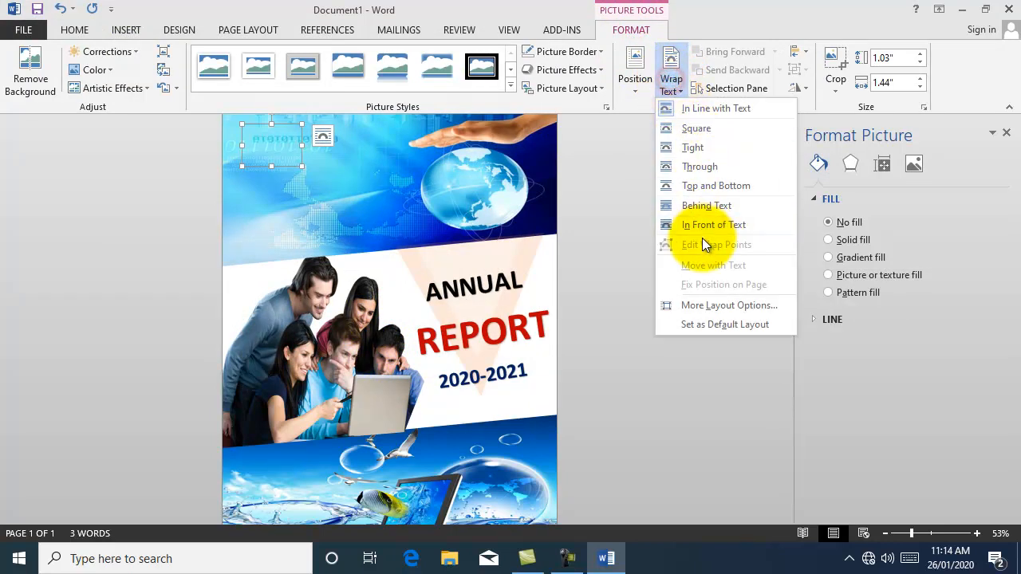
left_click(709, 224)
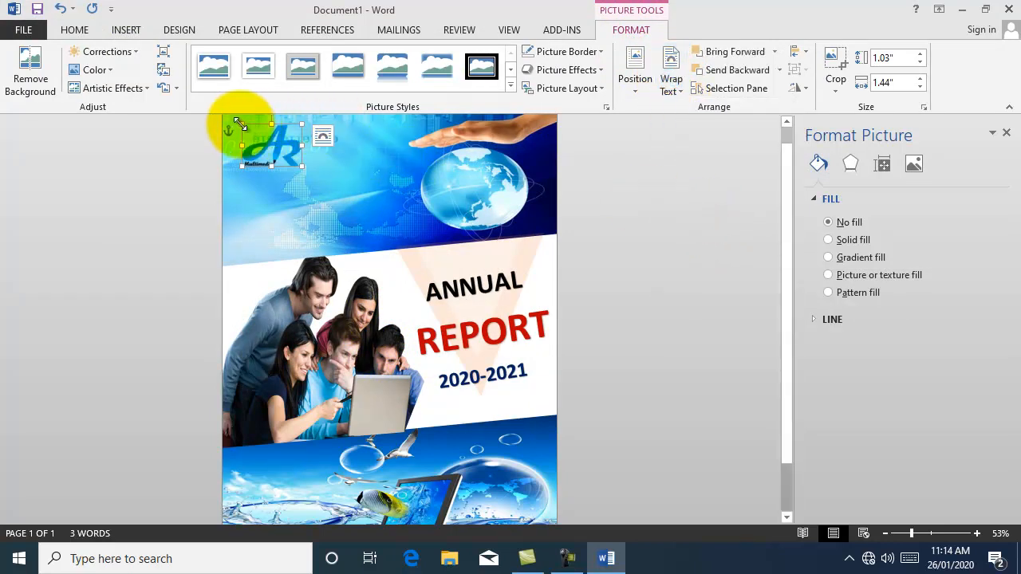
left_click_drag(267, 146, 387, 405)
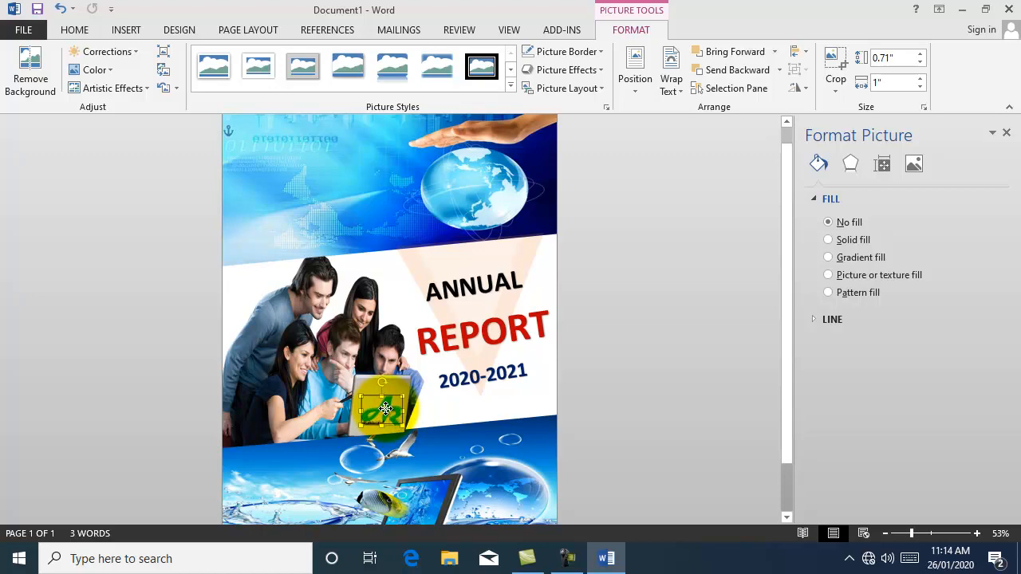
left_click(619, 417)
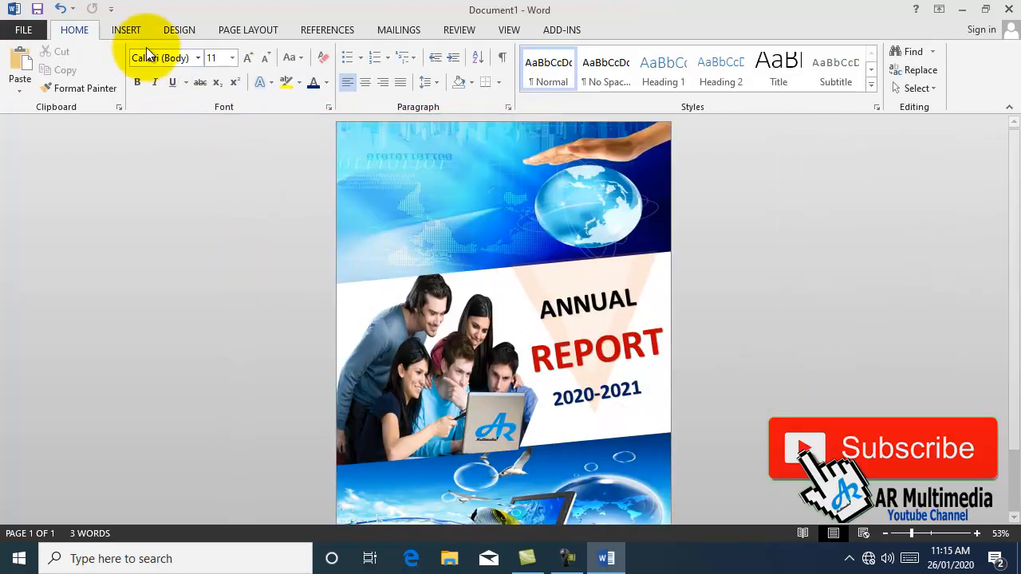
Step: Add a bold WordArt box reading 'AR MULTIMEDIA' and nudge it slightly left
left_click(126, 31)
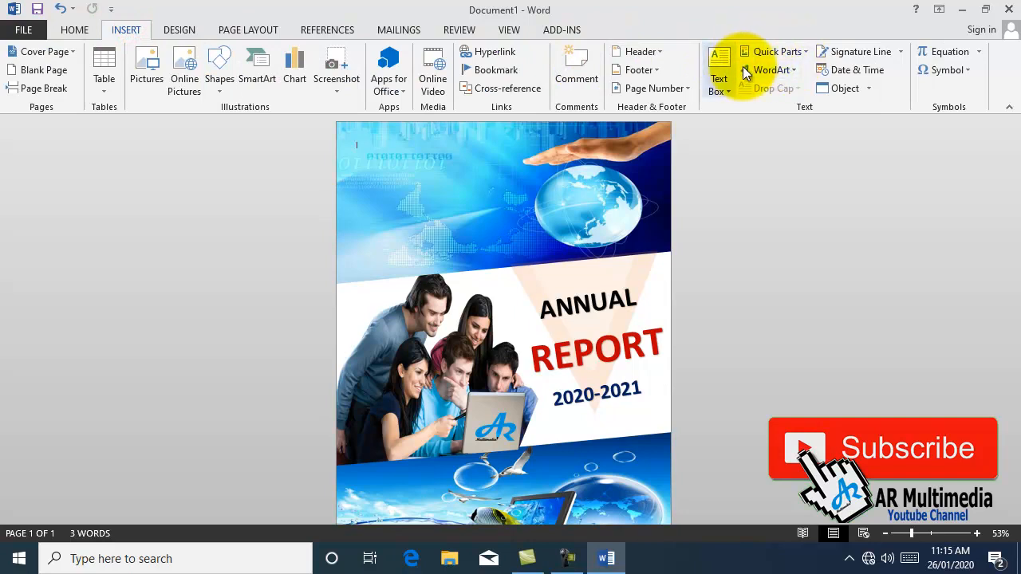
left_click(771, 70)
left_click(761, 107)
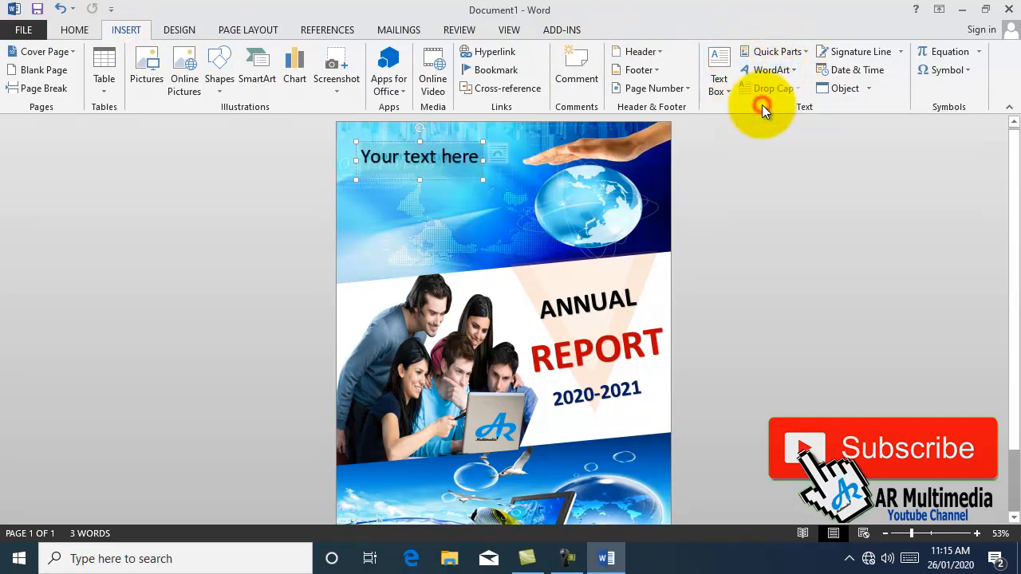
left_click(76, 32)
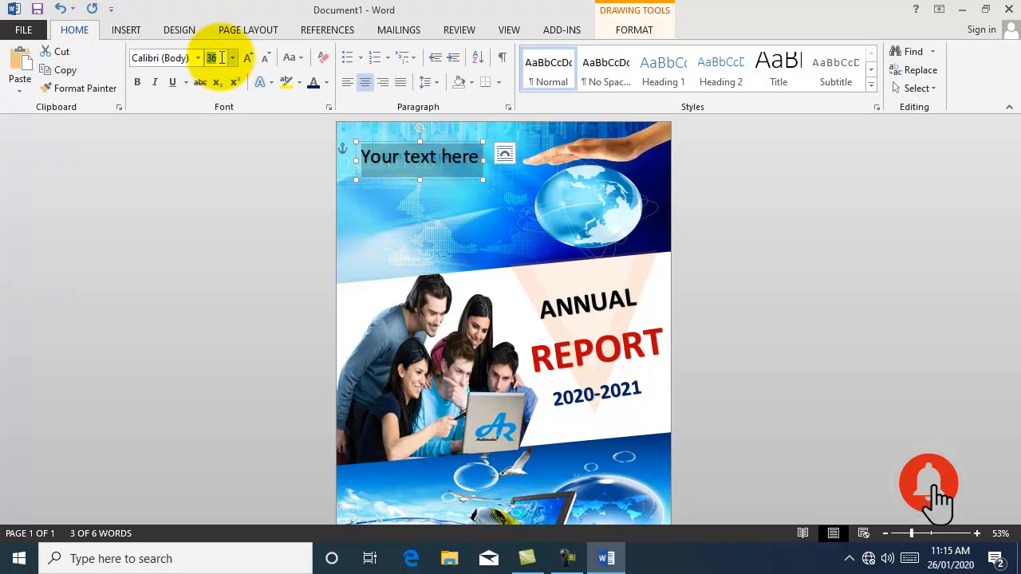
left_click(138, 84)
type("AR MULTIMEDIA")
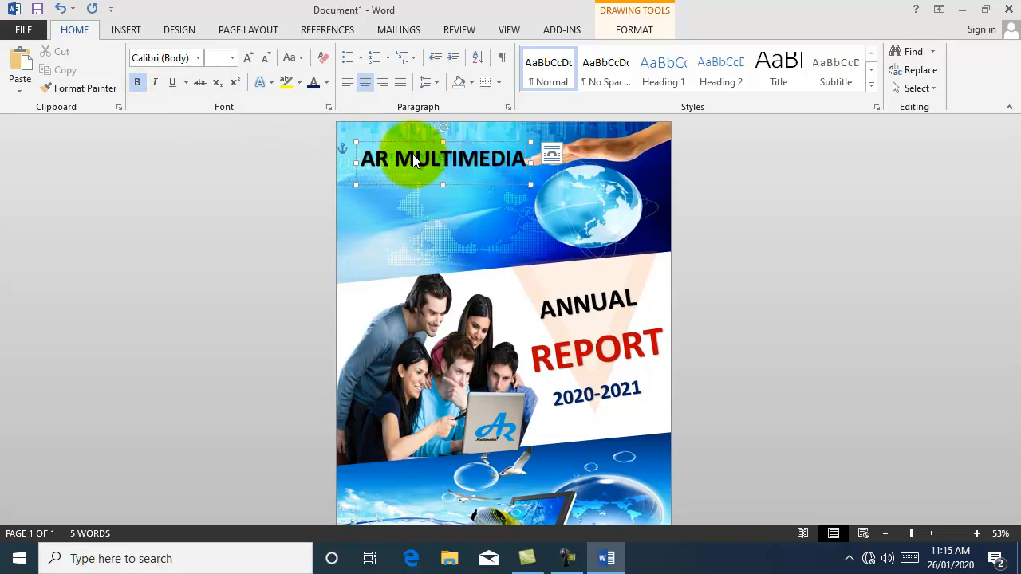
left_click(496, 141)
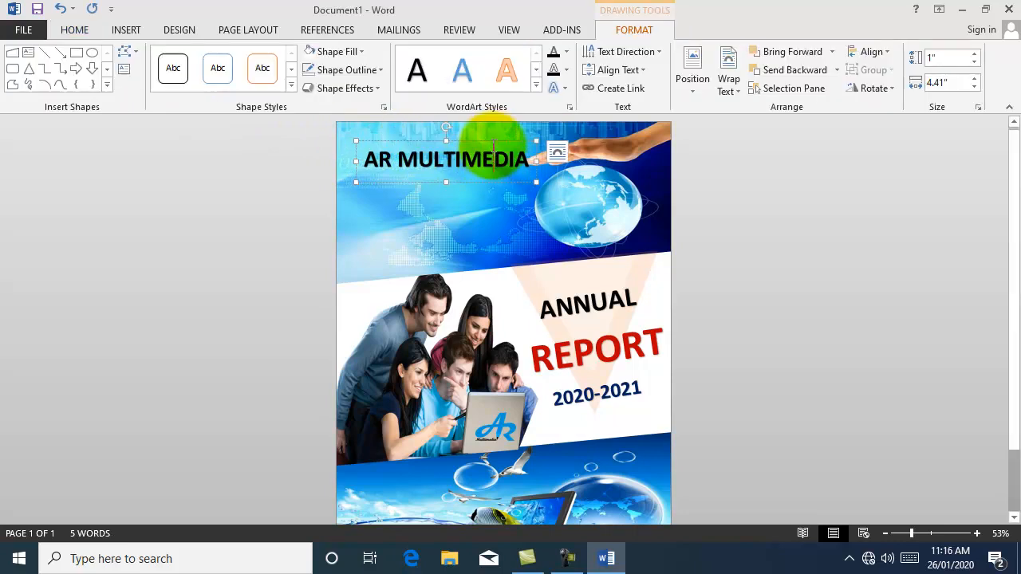
key("Left")
key("Left")
key("Left")
key("Left")
key("Left")
key("Left")
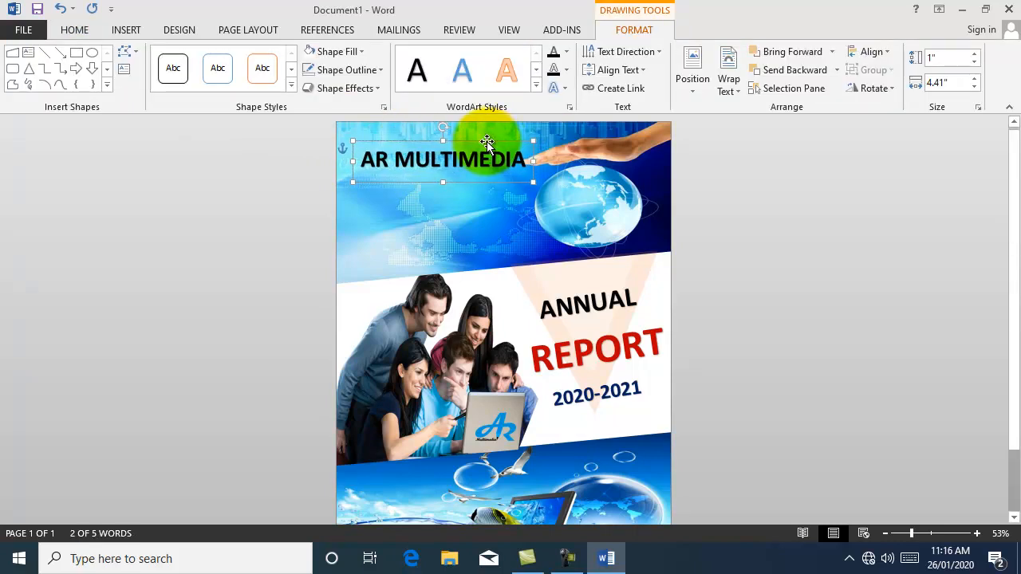
key("Left")
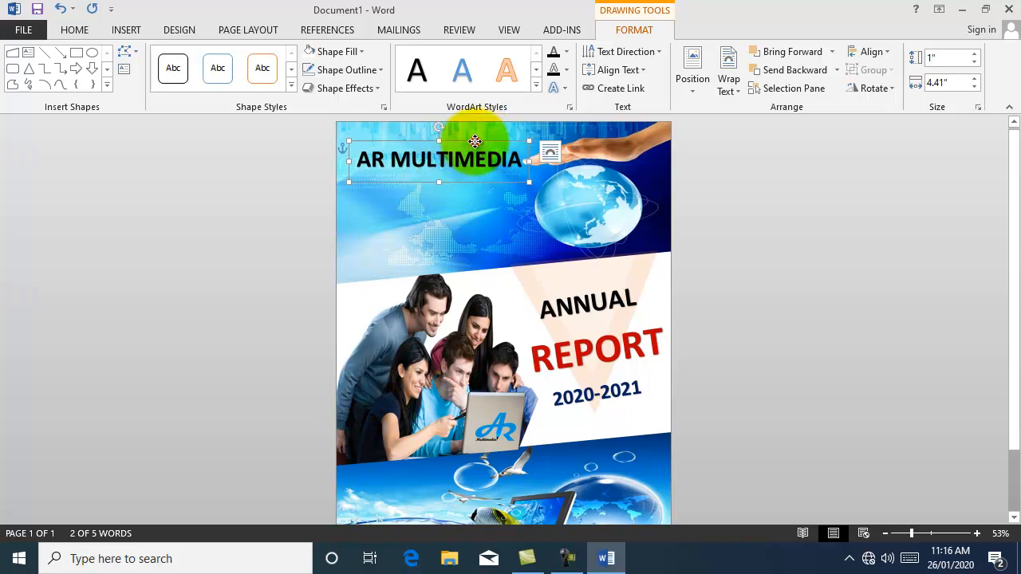
Step: Duplicate the name box just below it and retype the copy as 'COMPUTER LTD'
left_click(75, 30)
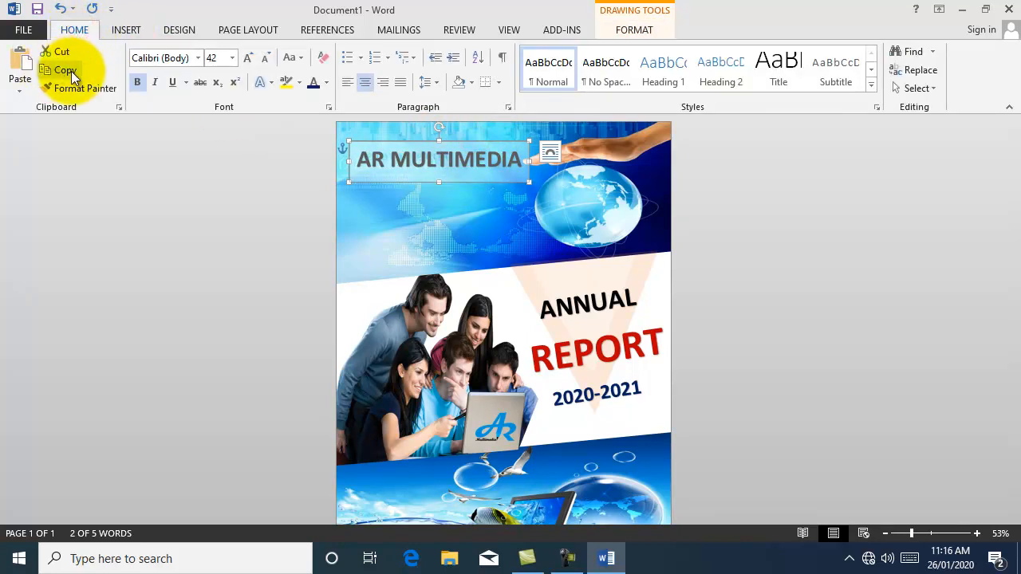
left_click(72, 74)
left_click(21, 65)
left_click_drag(483, 145, 482, 175)
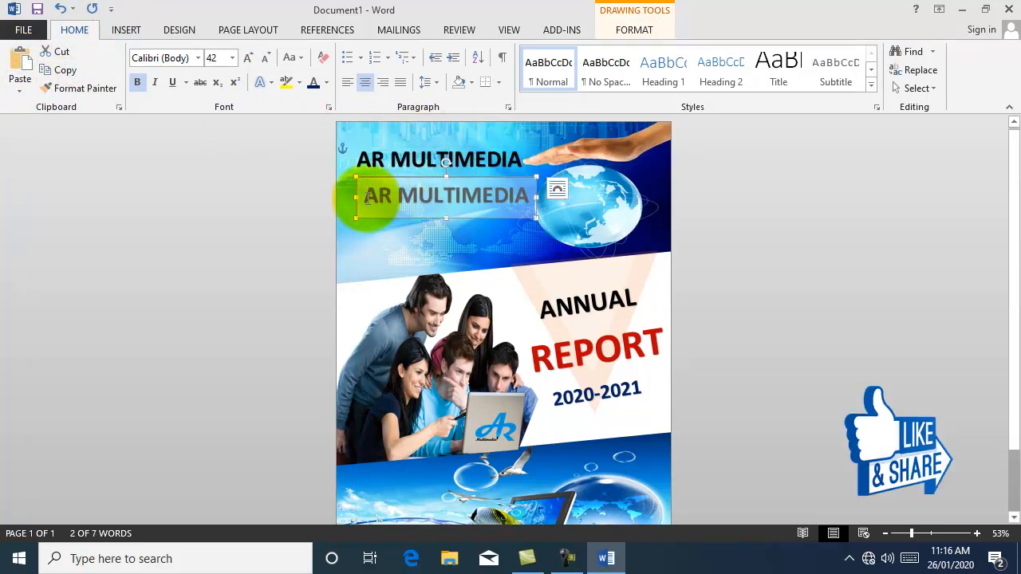
type("COMPUTER LTD")
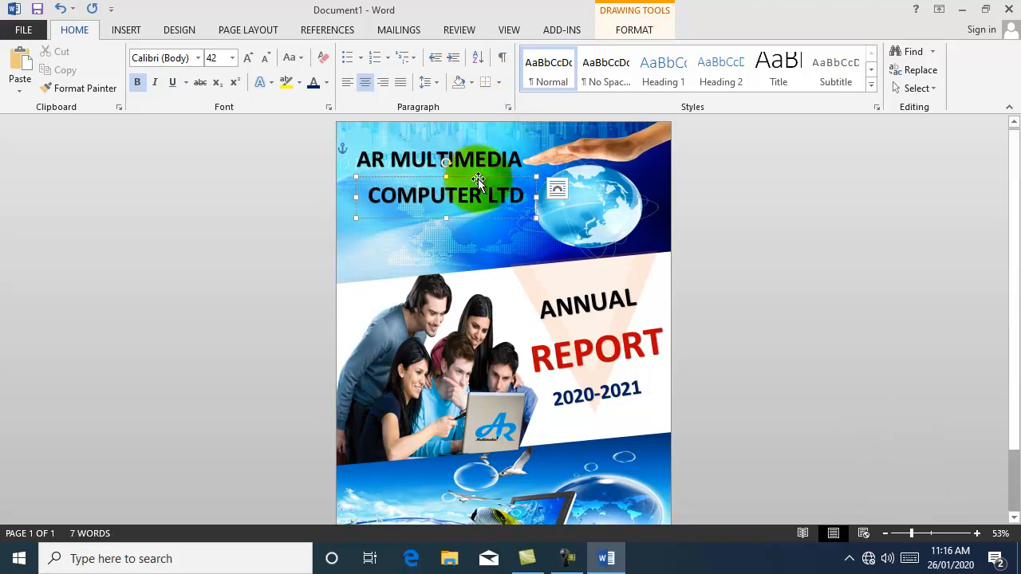
left_click_drag(478, 178, 472, 170)
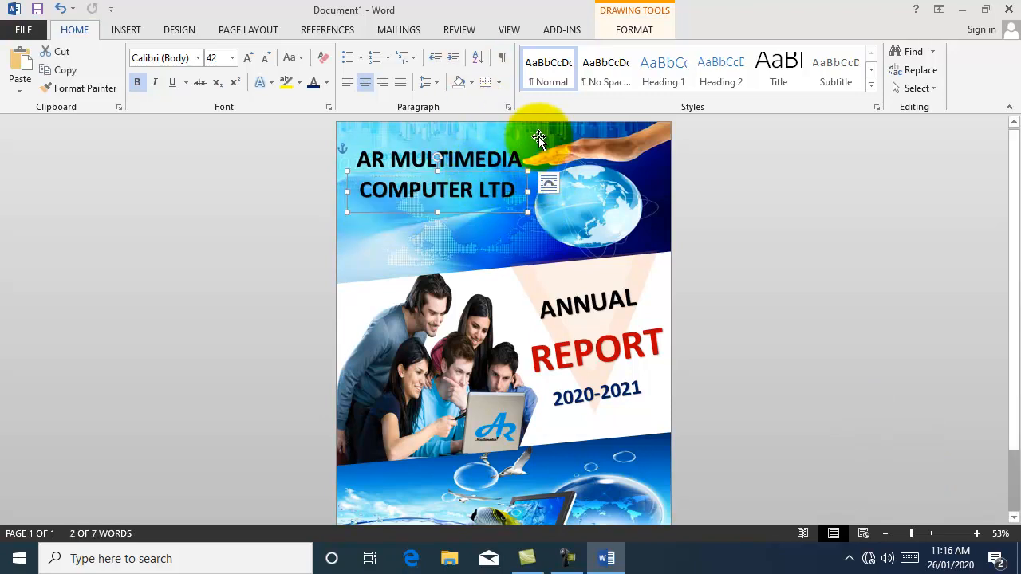
key("Right")
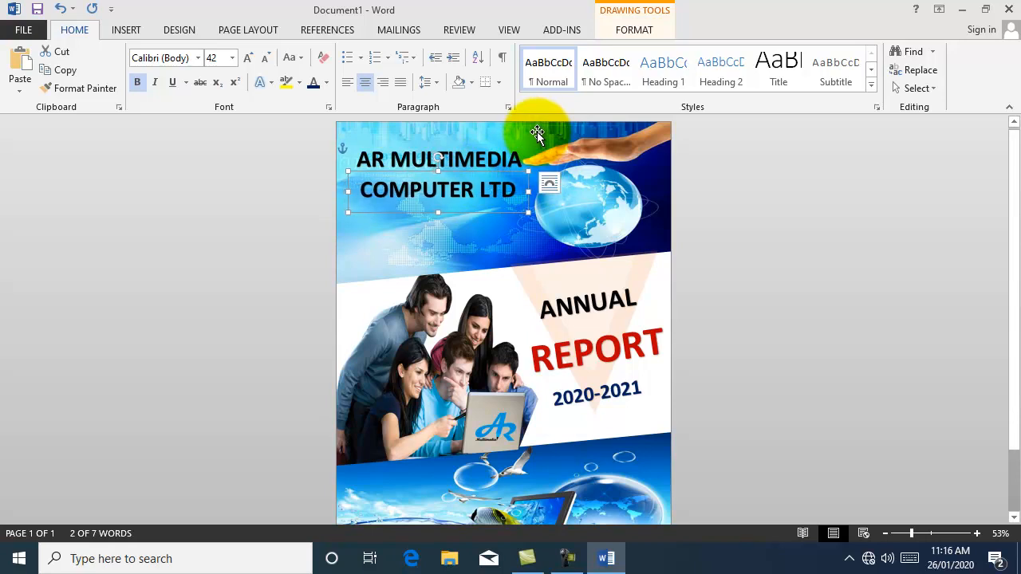
Step: Colour the COMPUTER LTD text dark blue
left_click_drag(361, 193, 518, 203)
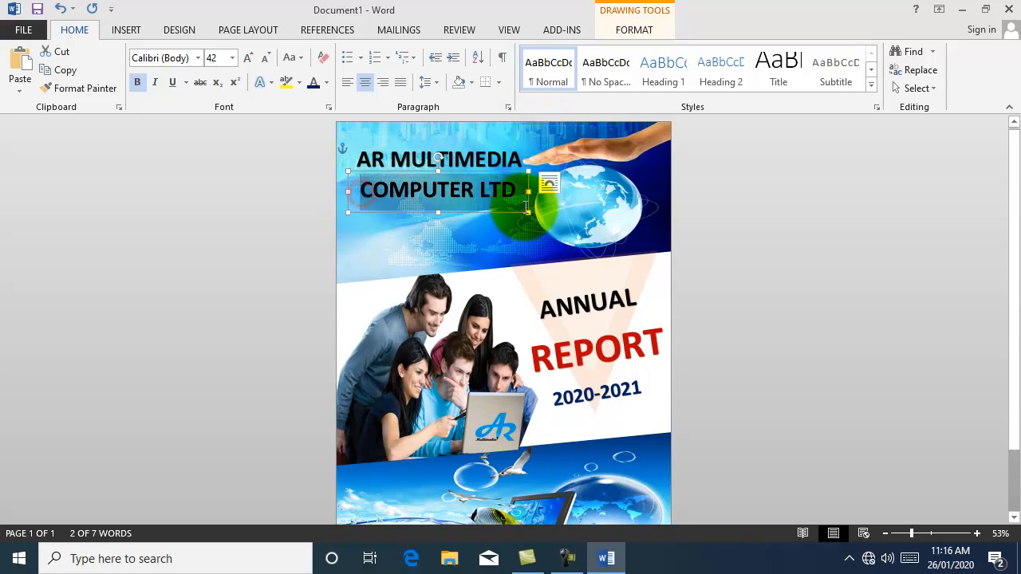
left_click(326, 83)
left_click(421, 225)
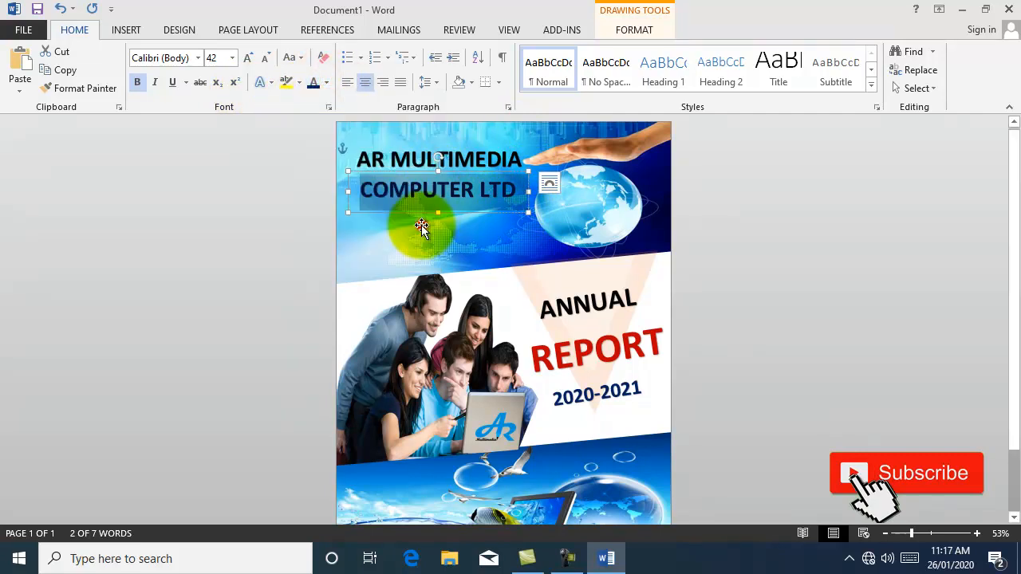
left_click(755, 242)
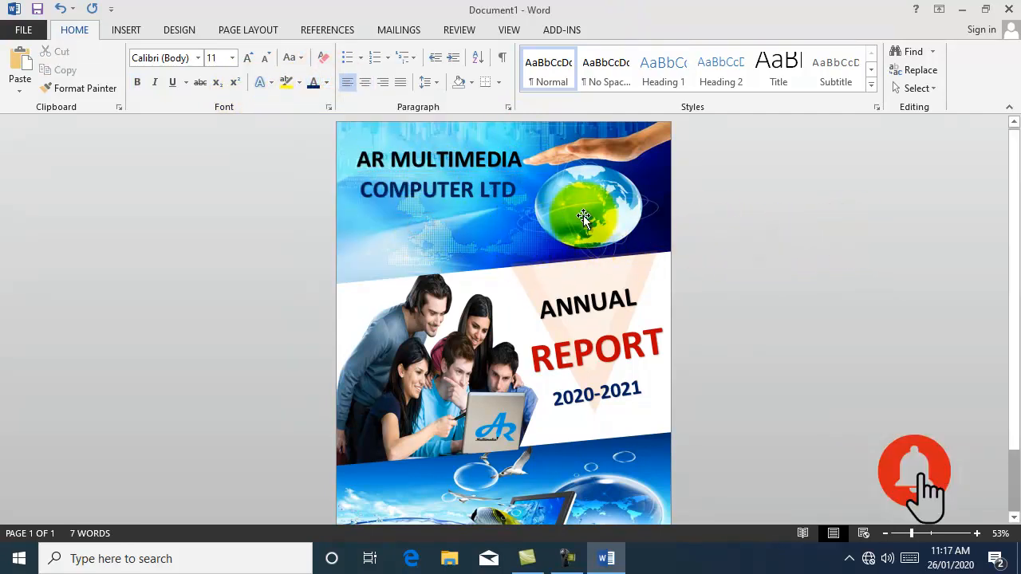
Step: Draw a rectangle bar below the top picture with no outline and a white fill
scroll(818, 328, "down", 1)
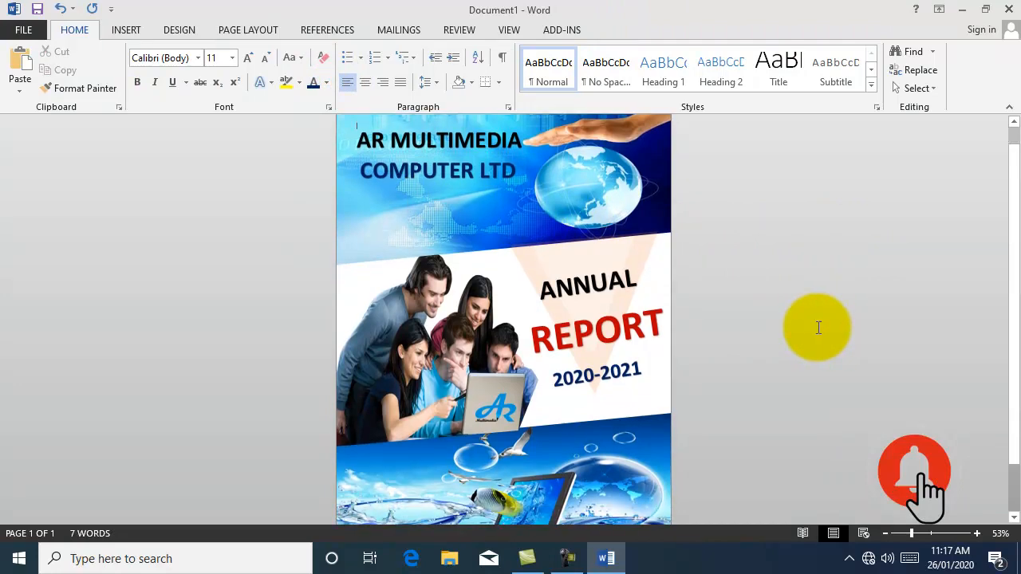
left_click(126, 30)
left_click(220, 79)
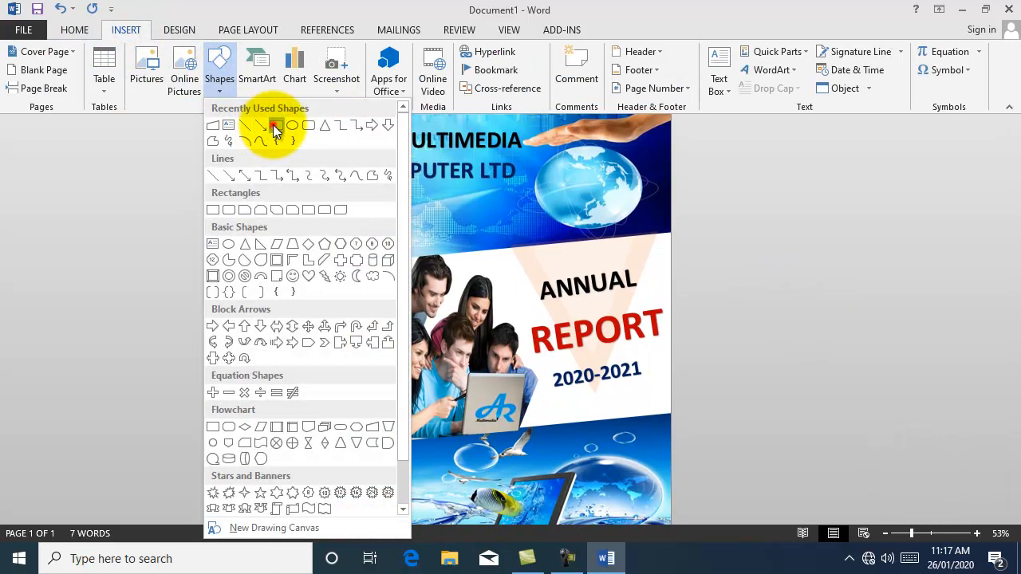
left_click(276, 125)
mouse_move(345, 217)
left_mouse_down()
mouse_move(606, 239)
mouse_move(779, 236)
left_mouse_up()
left_click(378, 70)
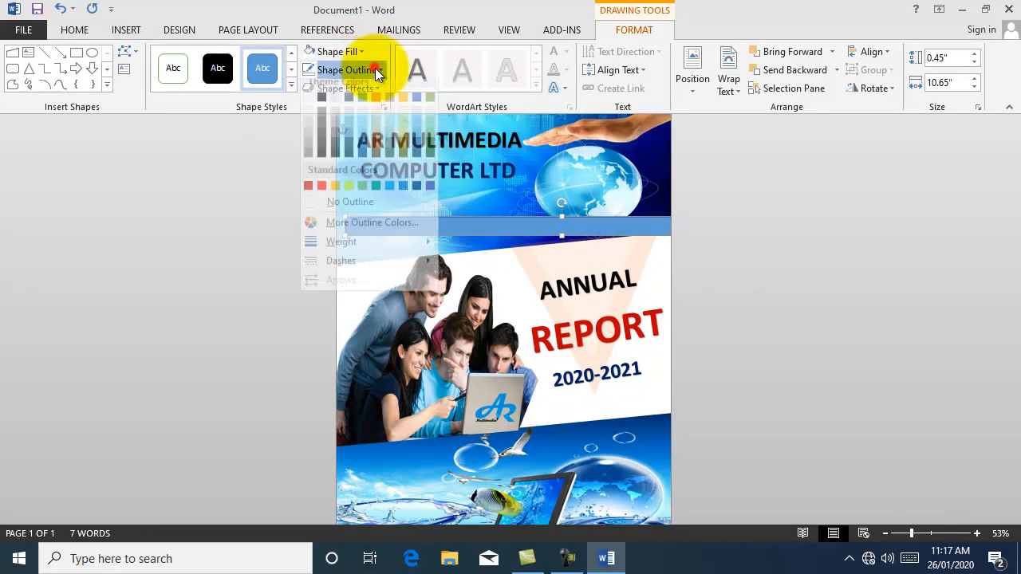
left_click(354, 209)
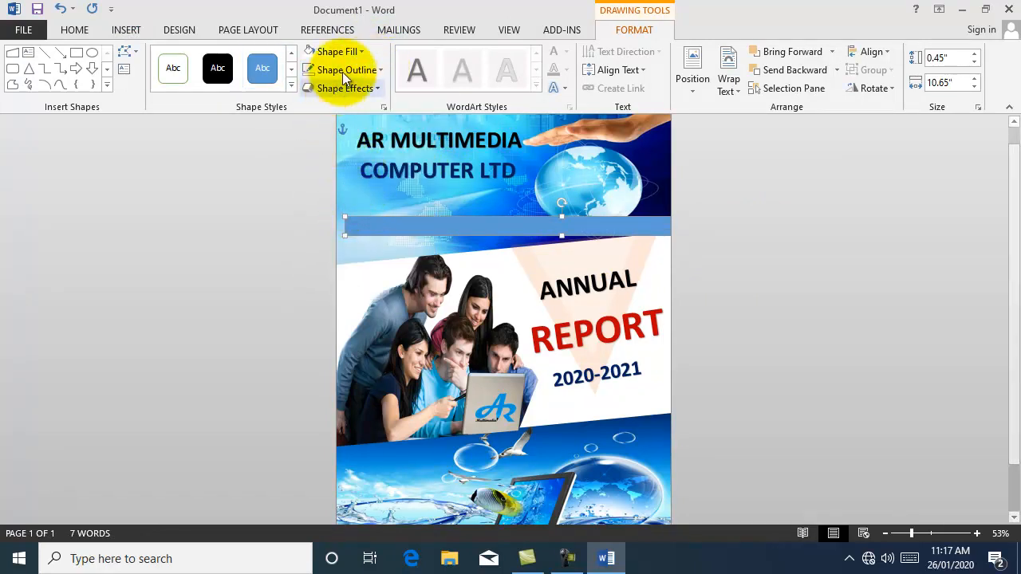
left_click(360, 51)
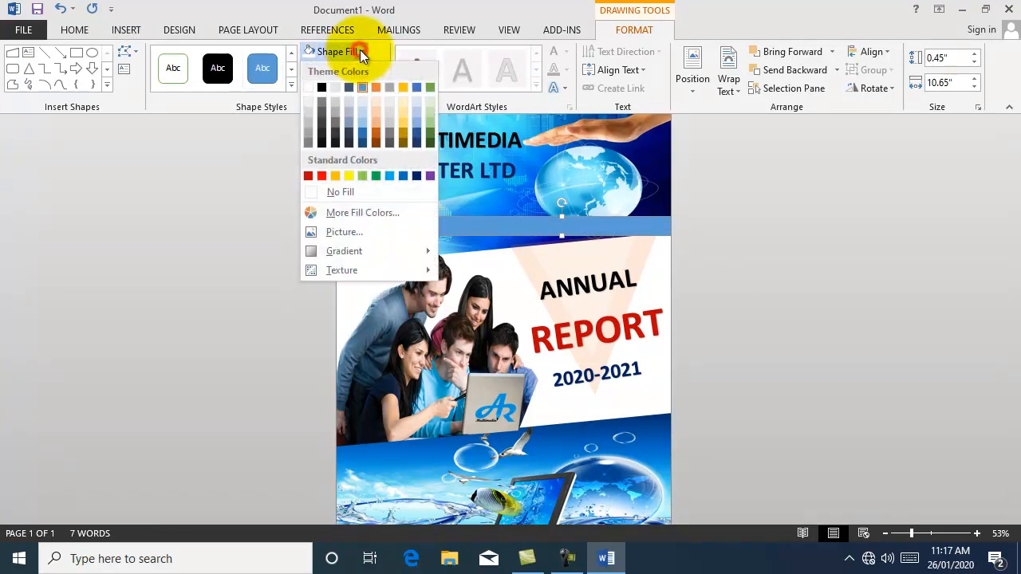
left_click(308, 87)
Step: Thin and tilt the bar along the people photo's top edge and fill it light orange
left_click_drag(562, 215, 649, 250)
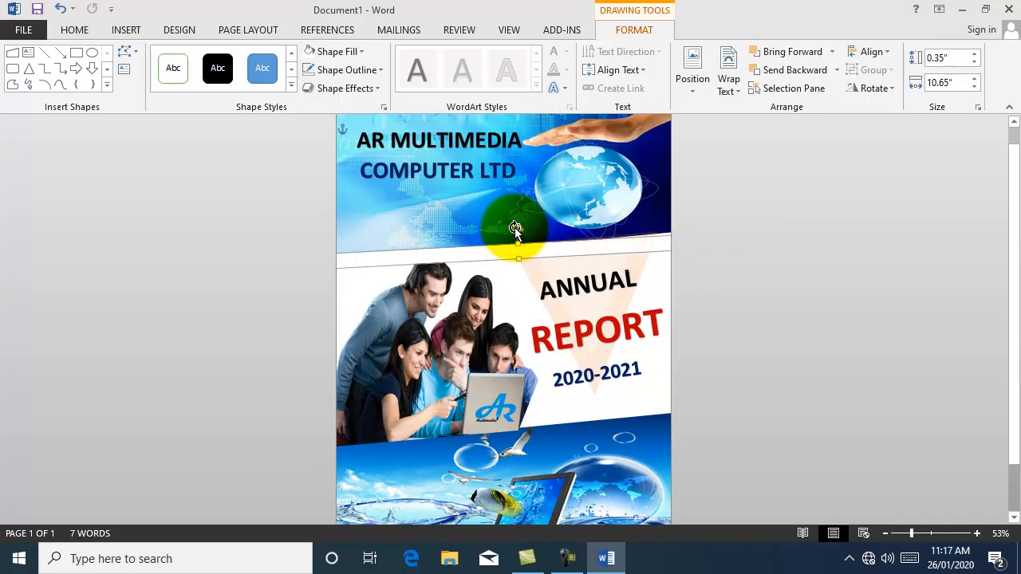
key("Up")
key("Up")
key("Up")
key("Up")
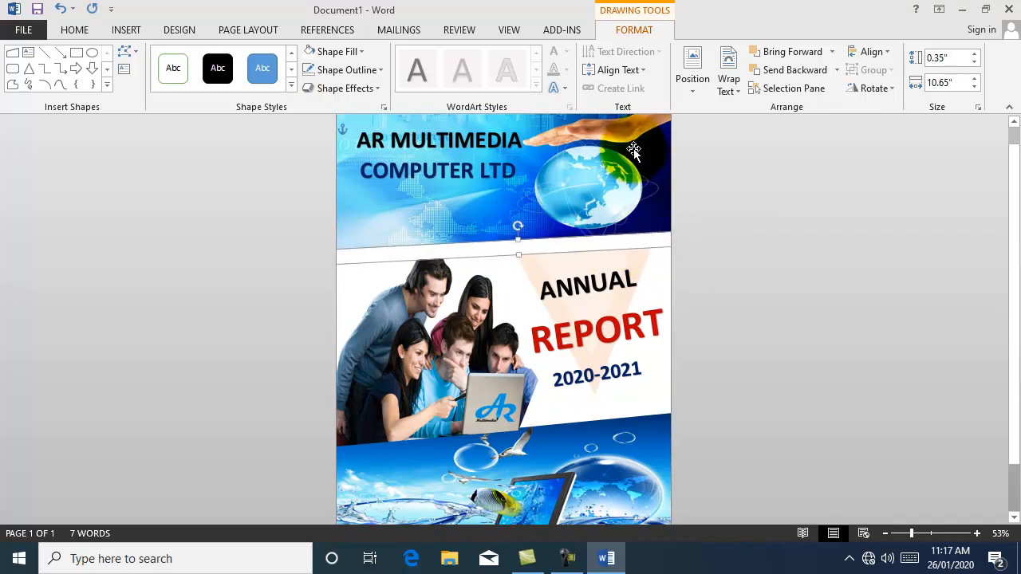
left_click(359, 51)
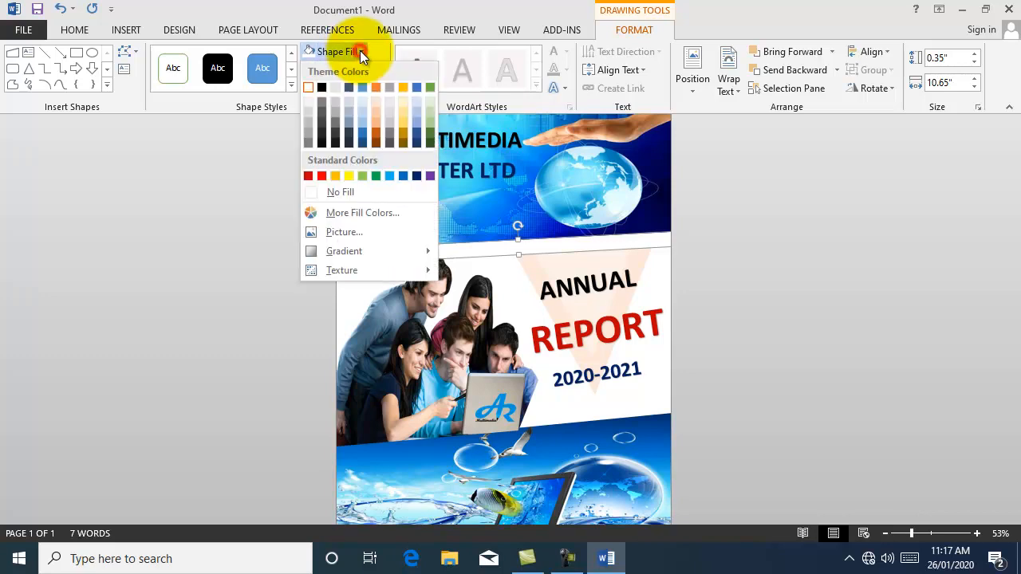
left_click(376, 123)
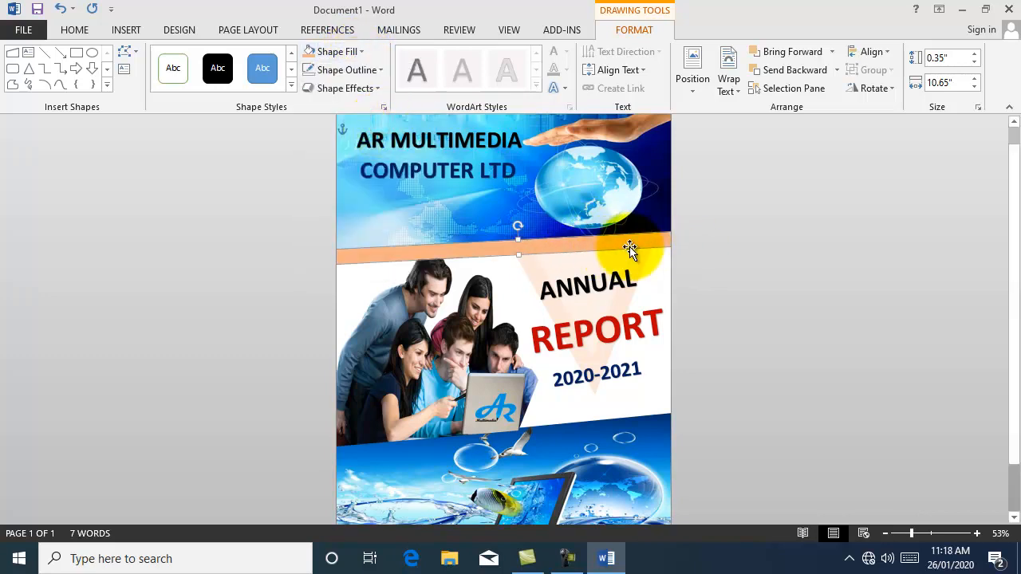
left_click(79, 30)
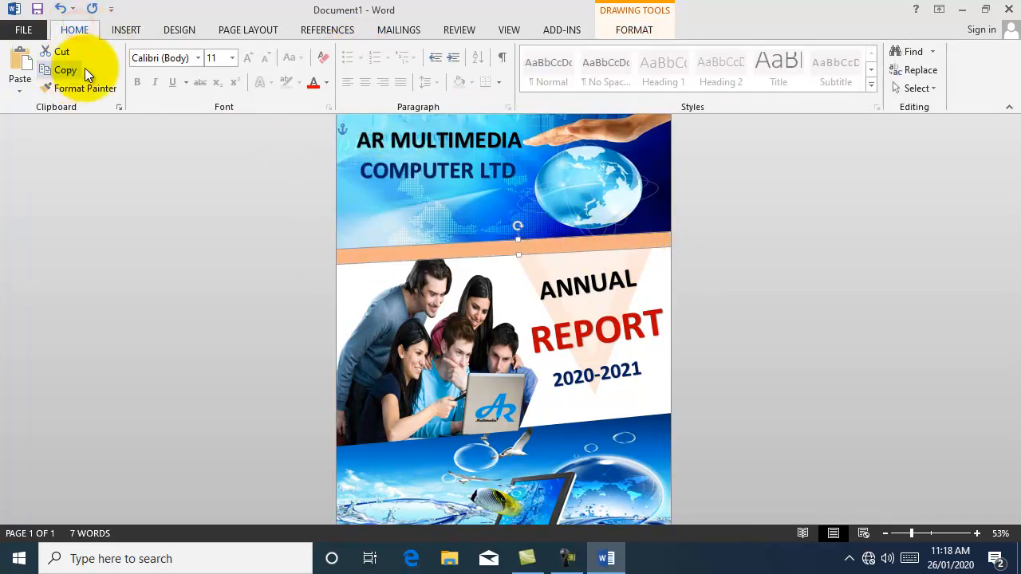
Step: Duplicate the orange strip and tilt the copy along the people photo's lower edge
left_click(65, 70)
left_click(21, 70)
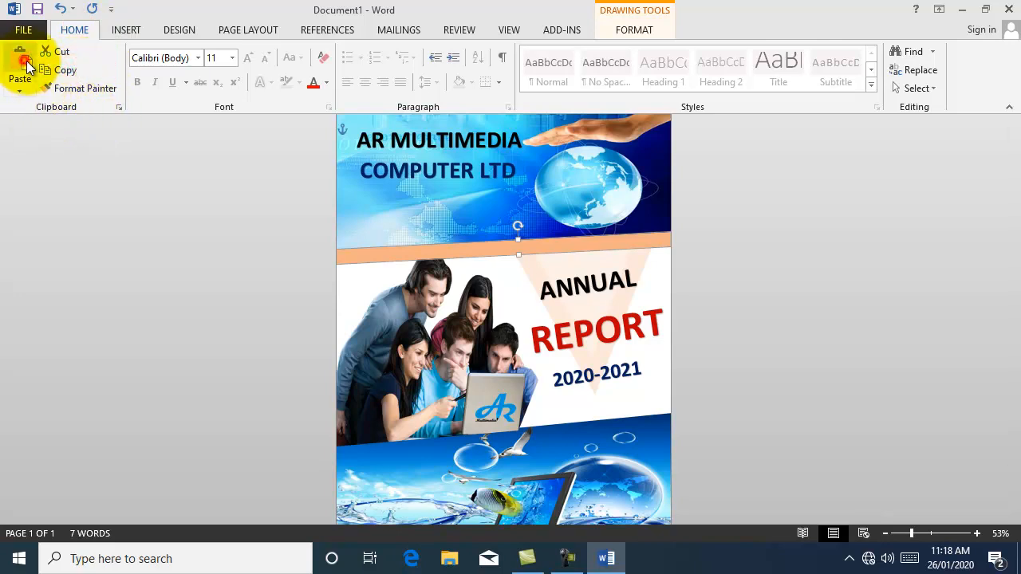
left_click_drag(548, 251, 549, 428)
left_click_drag(530, 410, 507, 323)
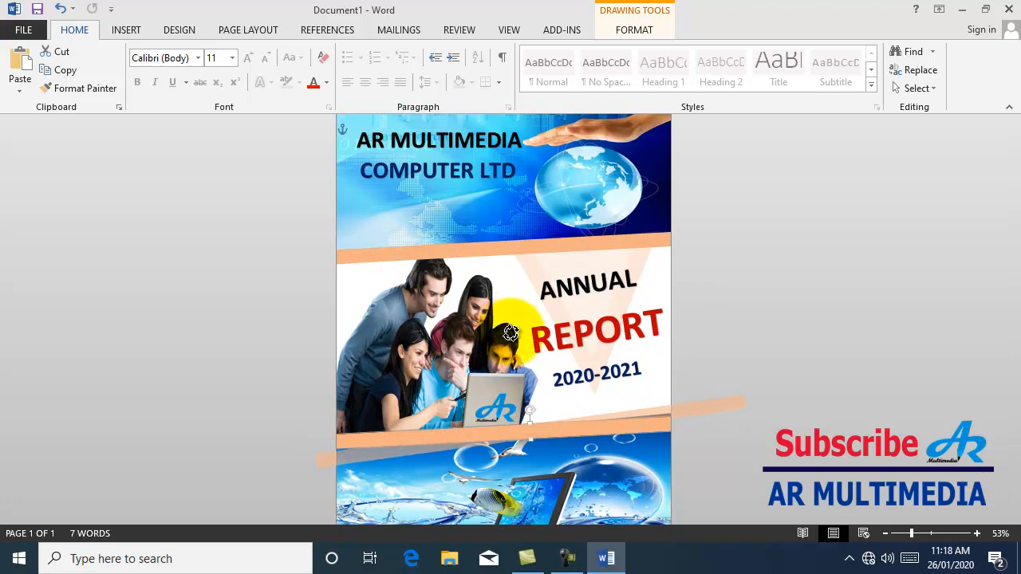
left_click_drag(513, 338, 515, 335)
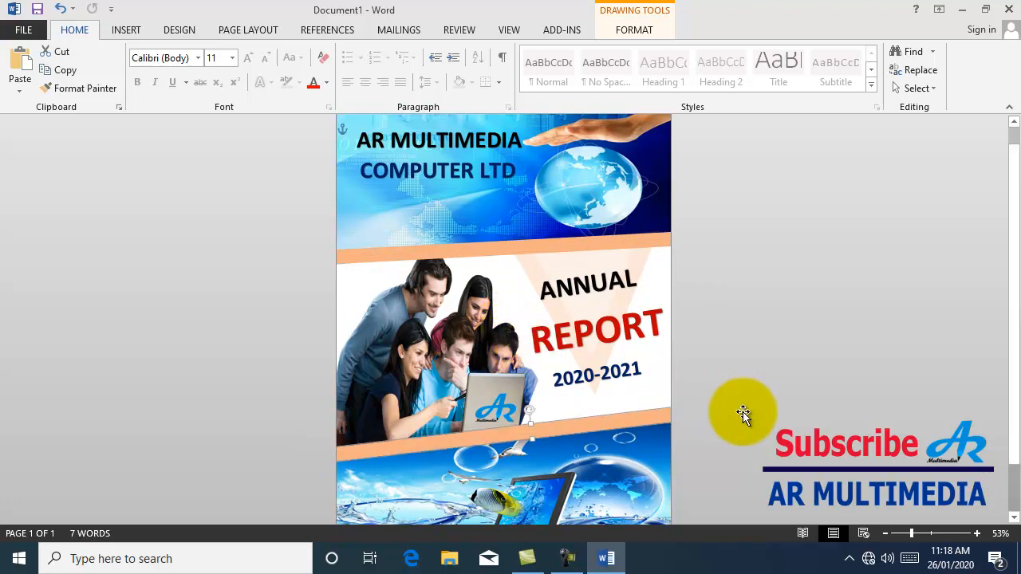
left_click(748, 333)
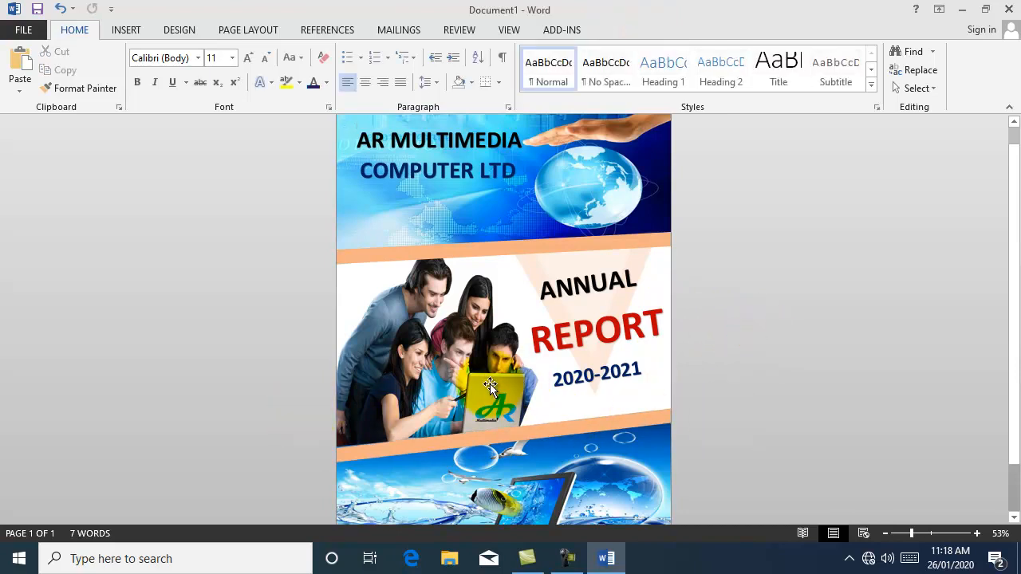
left_click(908, 533)
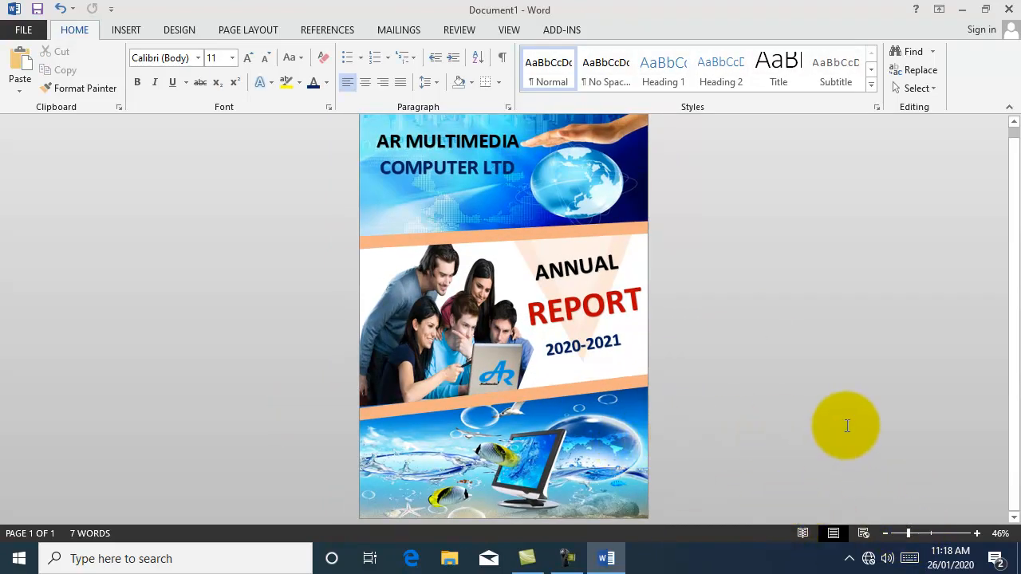
left_click(124, 28)
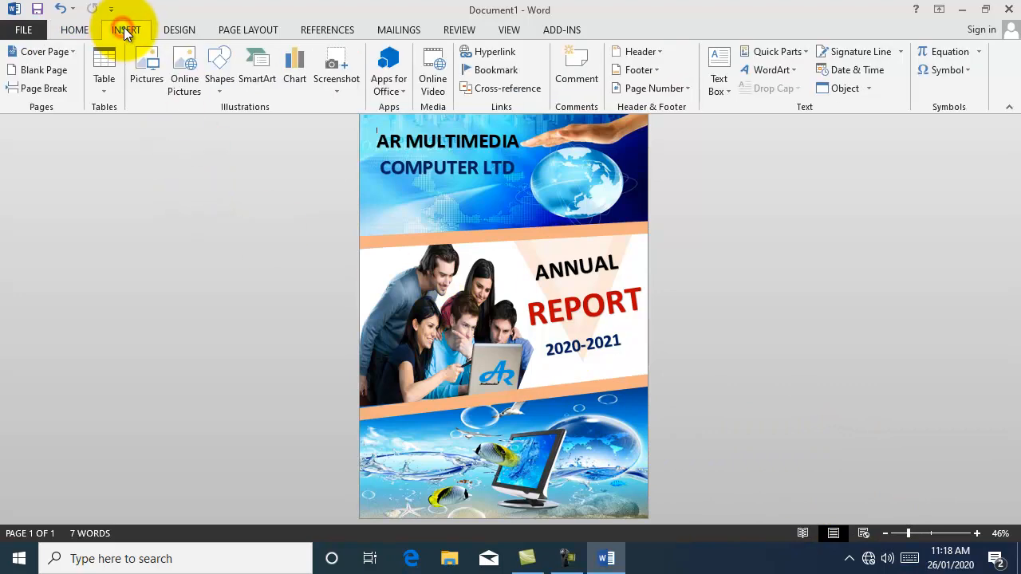
Step: Draw a rectangle bar across the page bottom, stretched to the left edge, with no outline
left_click(222, 96)
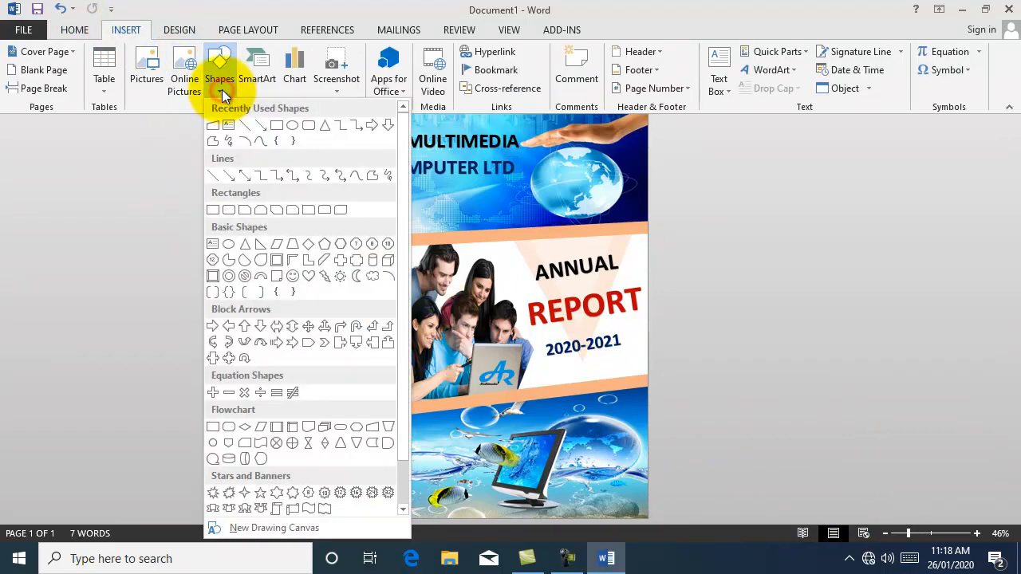
left_click(277, 127)
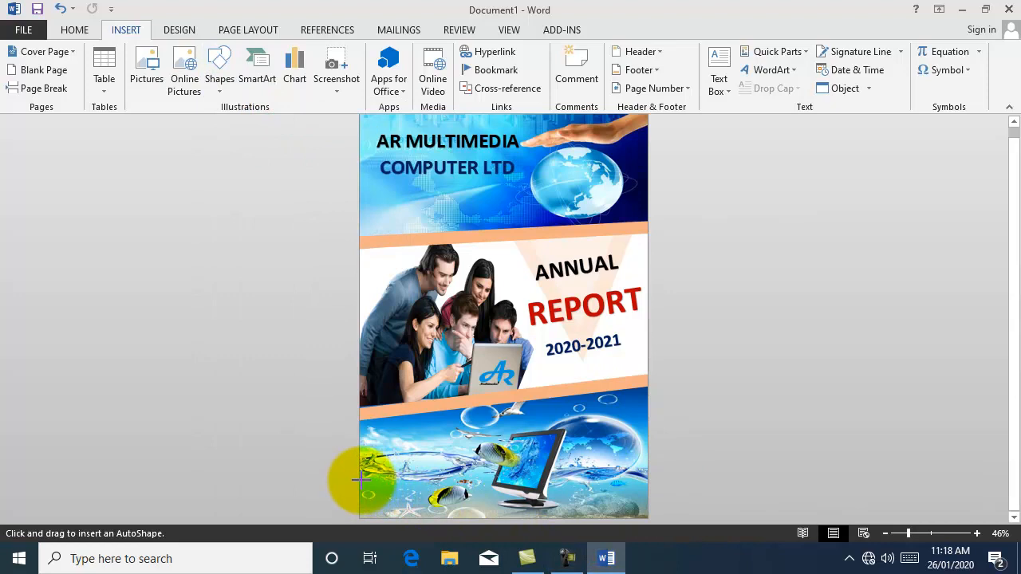
mouse_move(360, 479)
left_mouse_down()
mouse_move(641, 490)
mouse_move(647, 514)
left_mouse_up()
left_click_drag(539, 493, 533, 497)
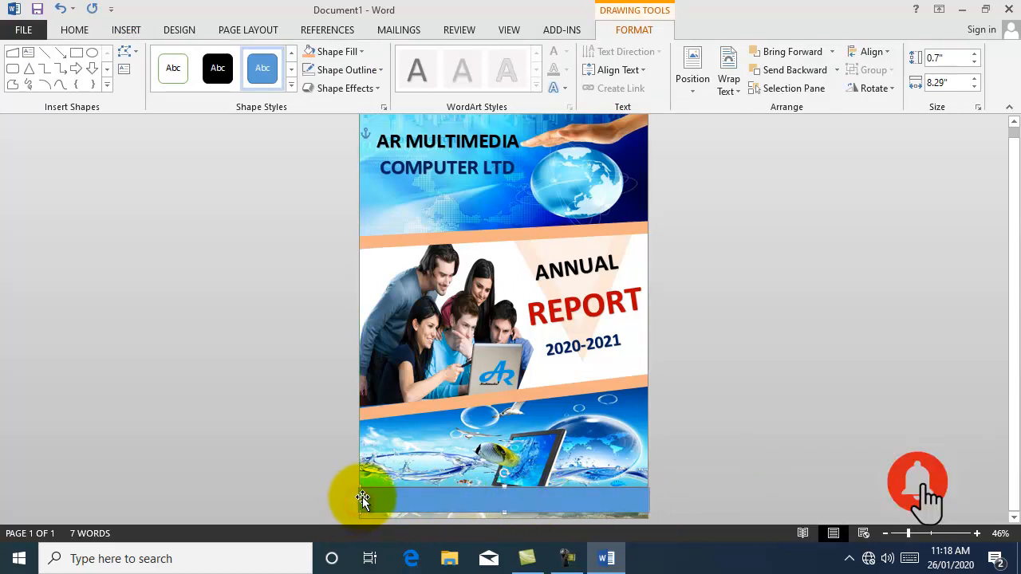
left_click_drag(362, 497, 359, 497)
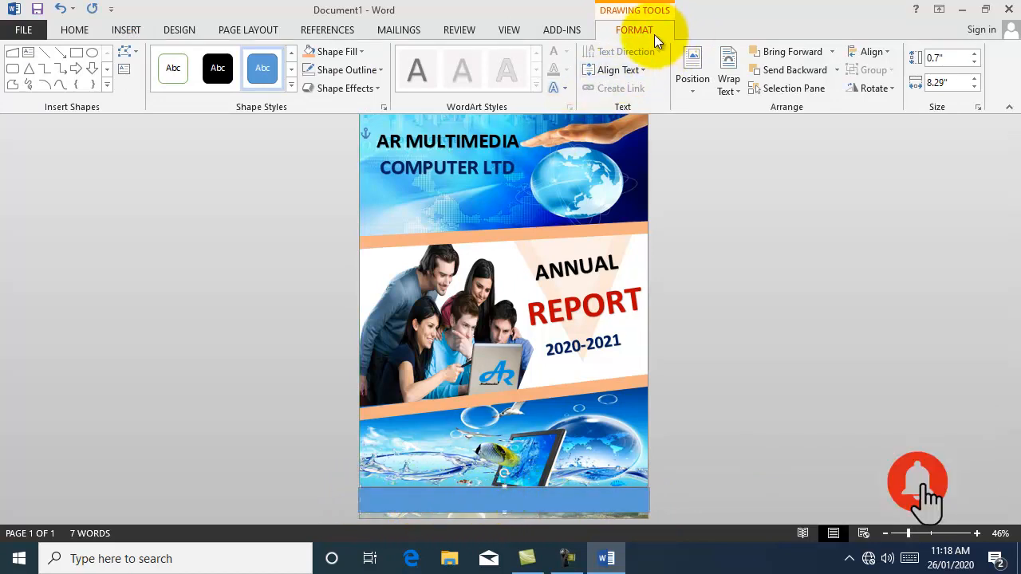
left_click(380, 70)
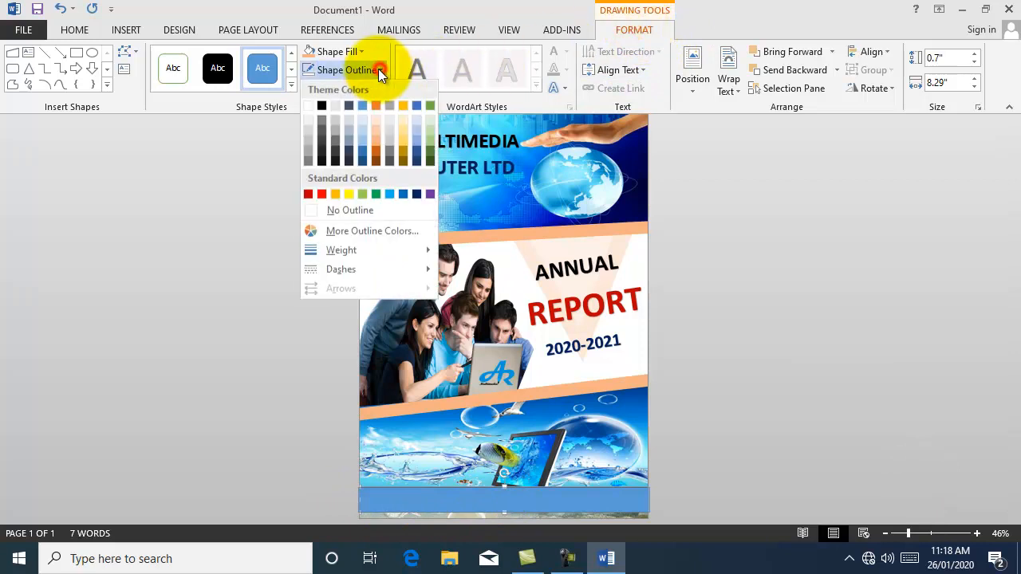
left_click(367, 211)
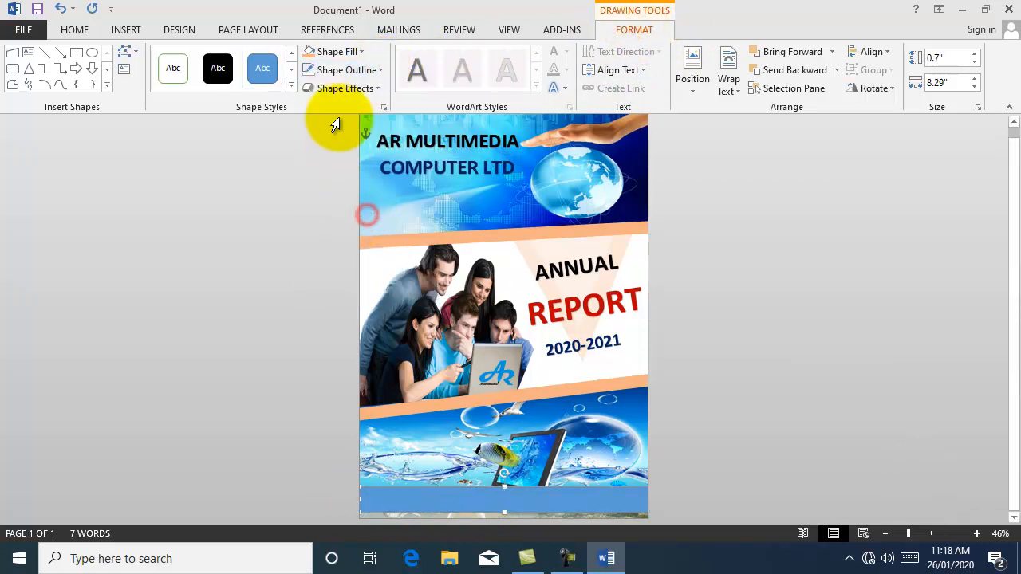
left_click(359, 51)
Step: Give the bottom bar a solid white fill at 56% transparency
mouse_move(341, 250)
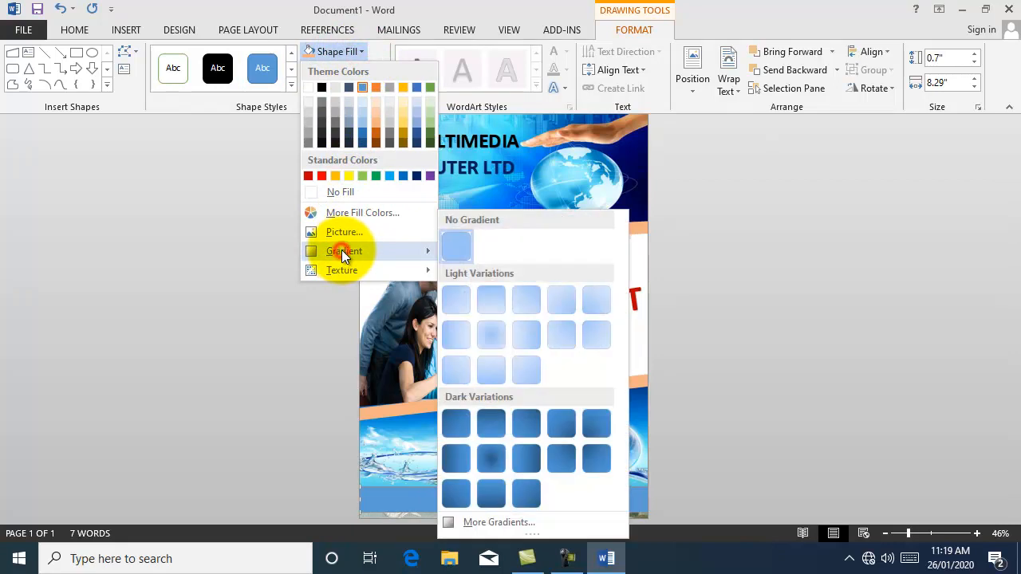
left_click(521, 522)
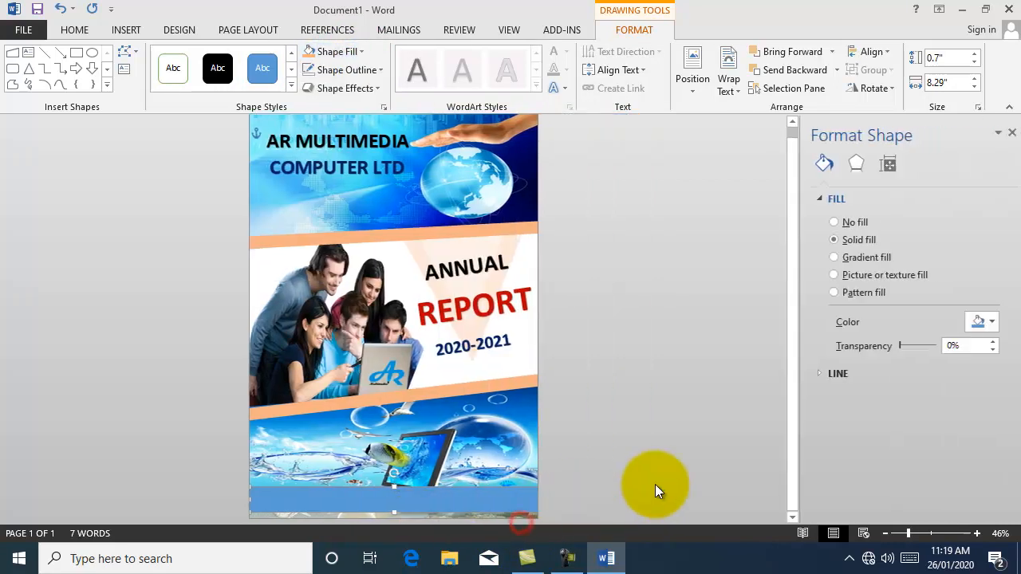
left_click(862, 240)
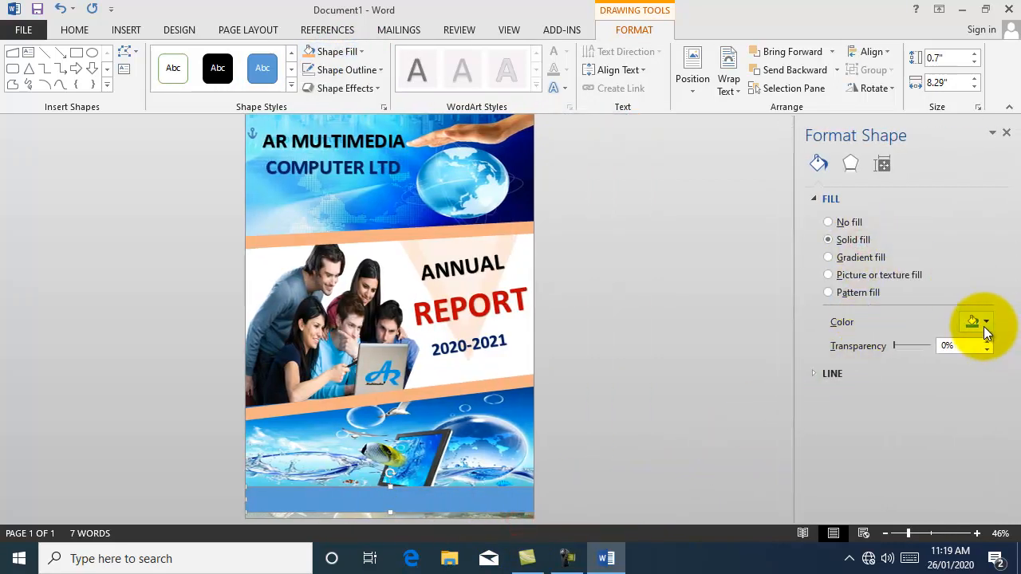
left_click(987, 322)
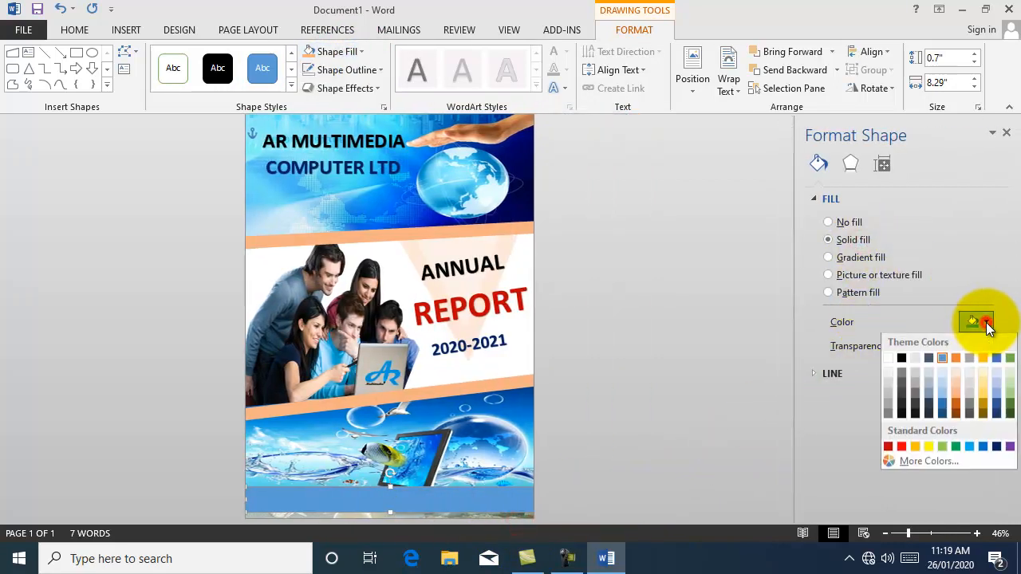
left_click(888, 369)
left_click_drag(900, 347, 918, 347)
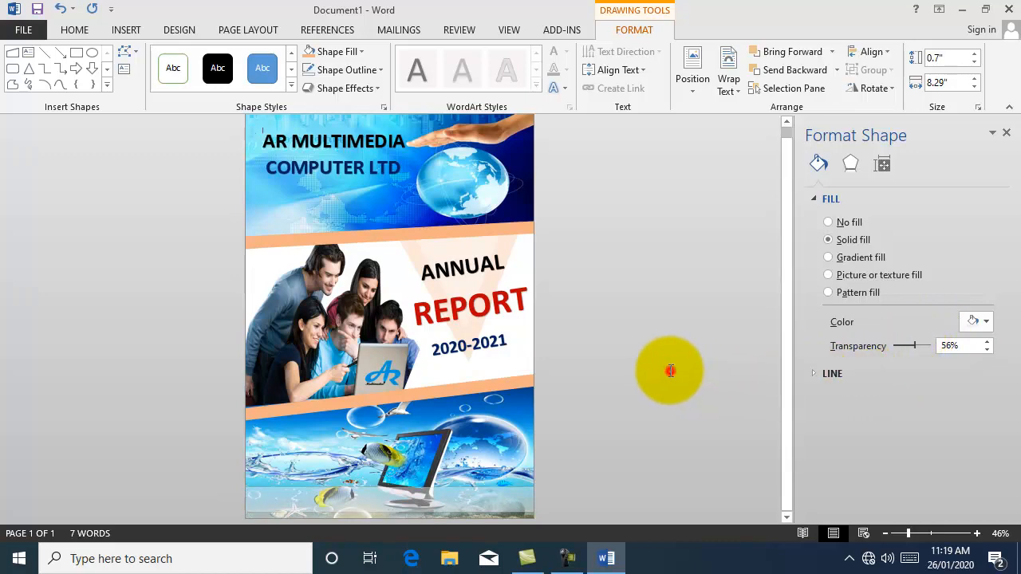
left_click(669, 371)
Step: Insert the phone clipart picture and set it in front of the text
left_click(127, 31)
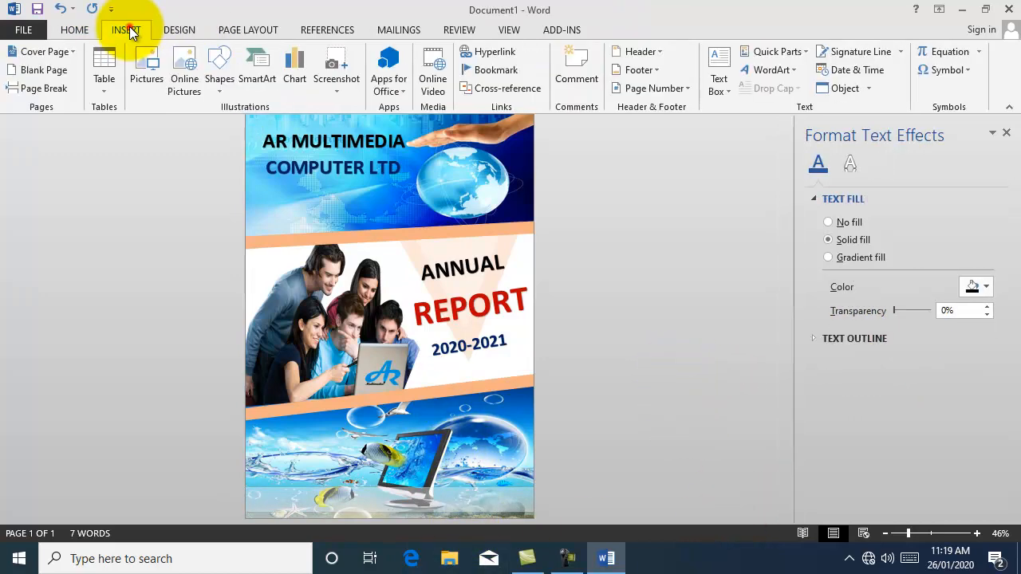
left_click(148, 67)
left_click(291, 234)
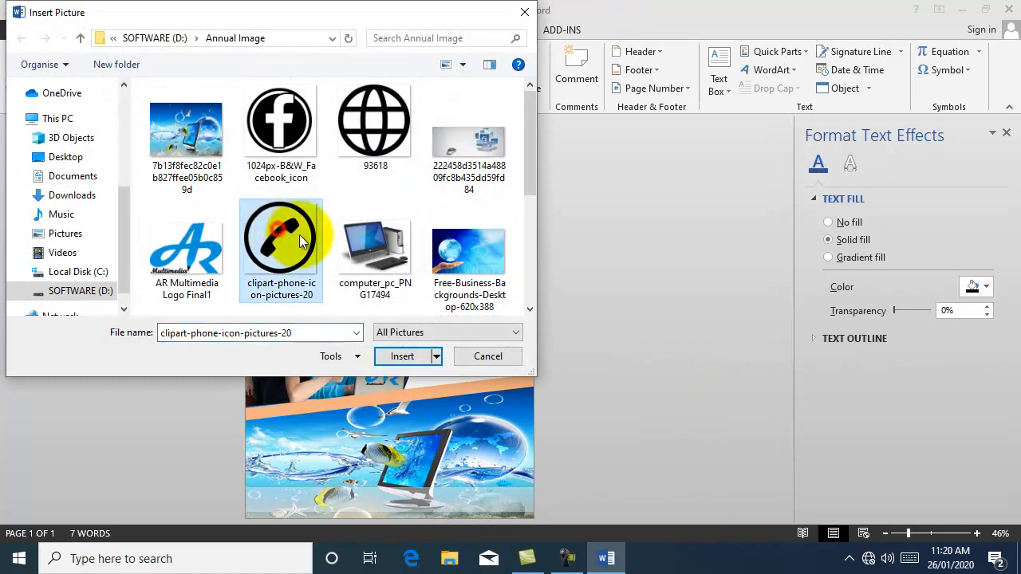
left_click(401, 357)
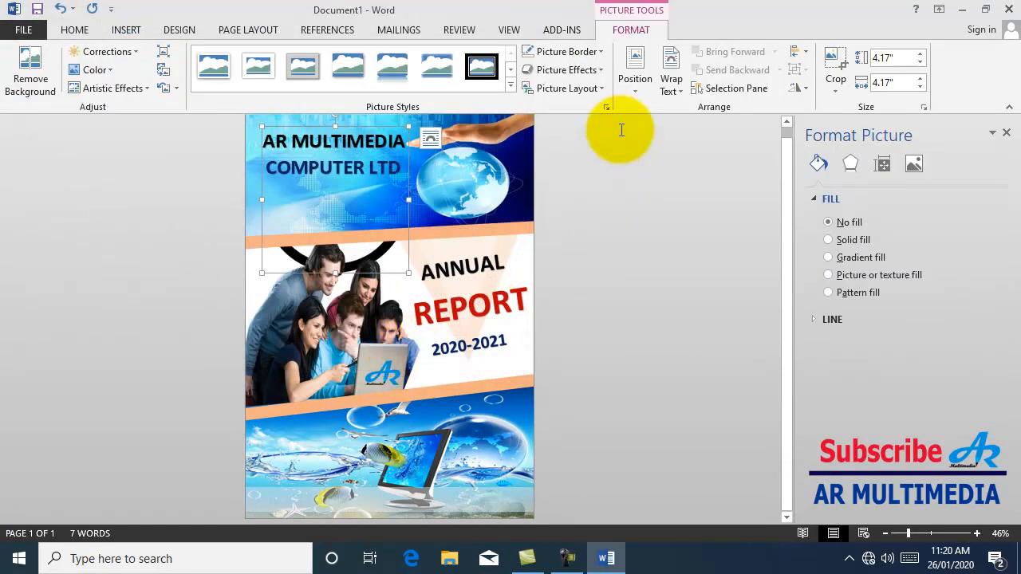
left_click(671, 78)
left_click(674, 224)
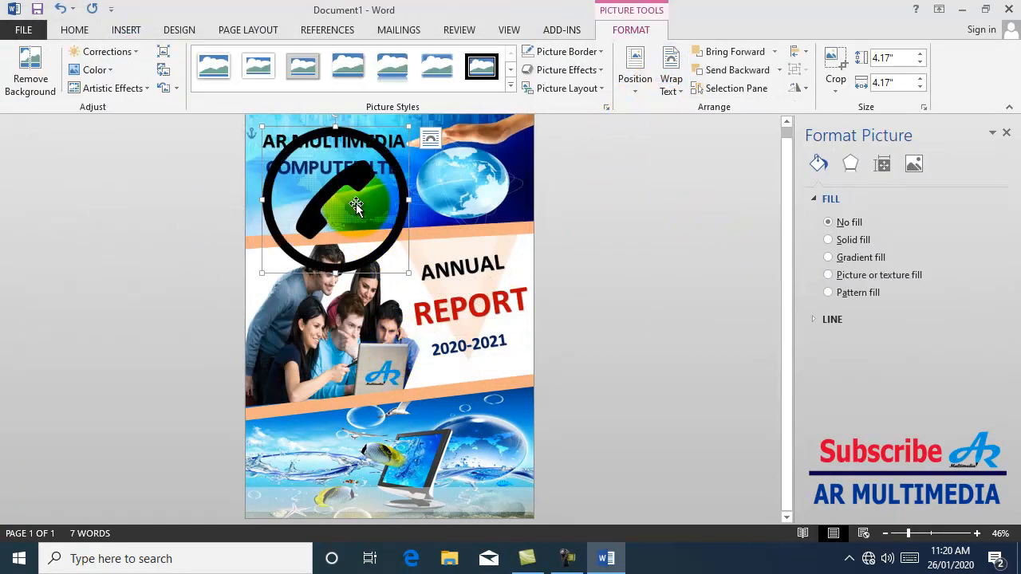
Step: Resize the phone icon to 0.3 inch height and move it to the bottom-left corner
left_click(902, 58)
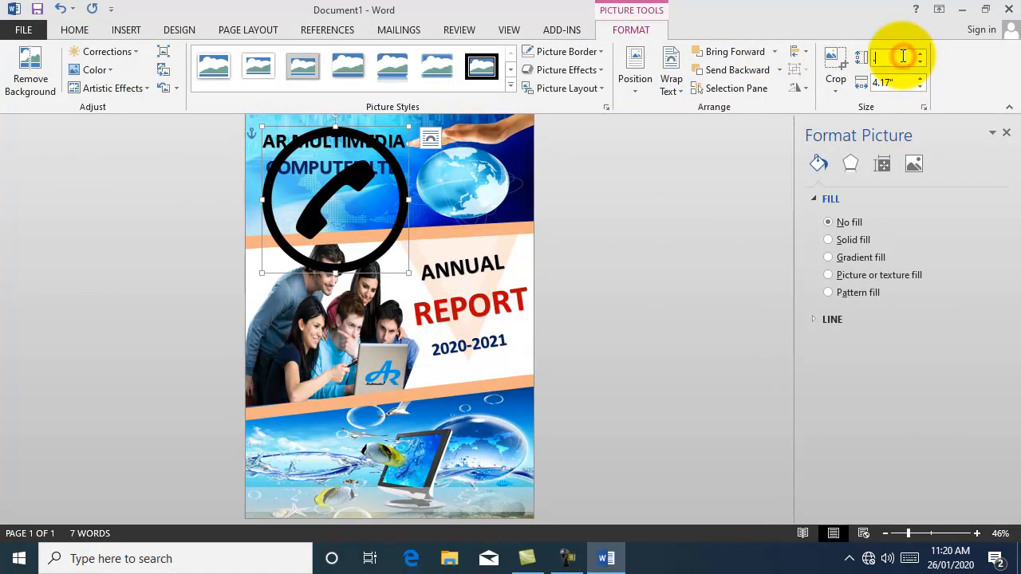
type("0.3")
key("Return")
left_click_drag(264, 128, 263, 493)
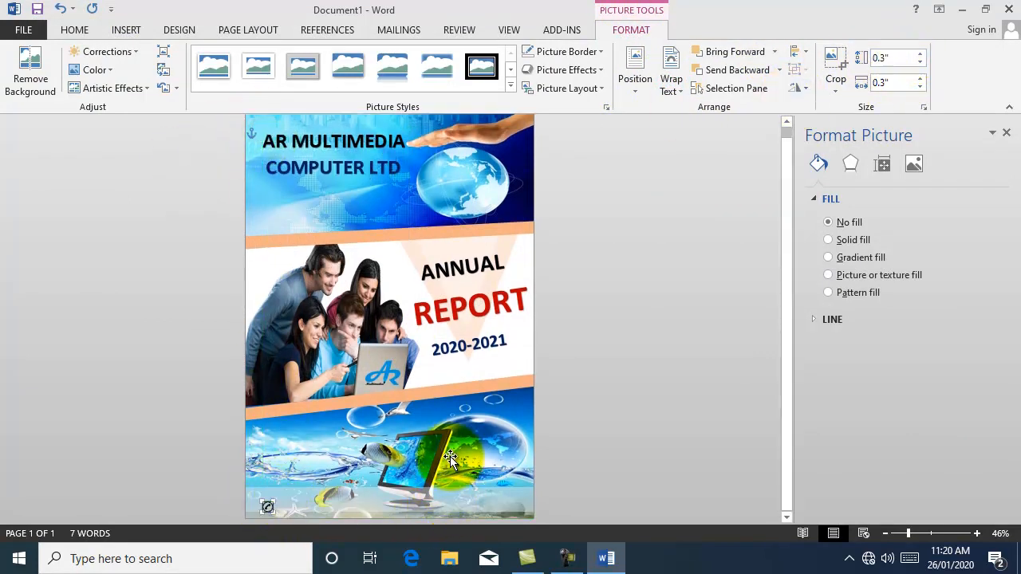
left_click(550, 443)
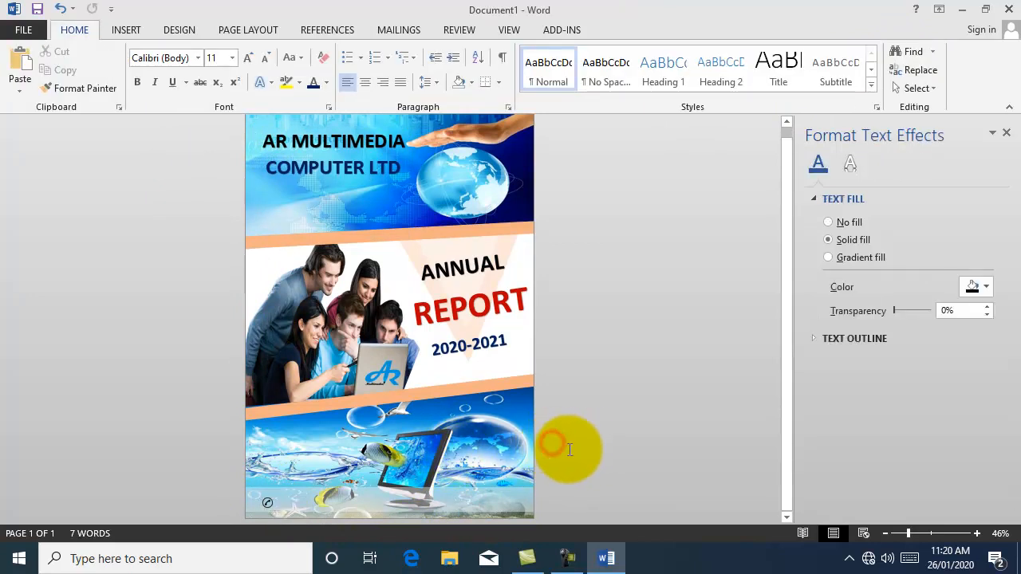
Step: Draw a text box beside the phone icon at the bottom of the cover
left_click(125, 30)
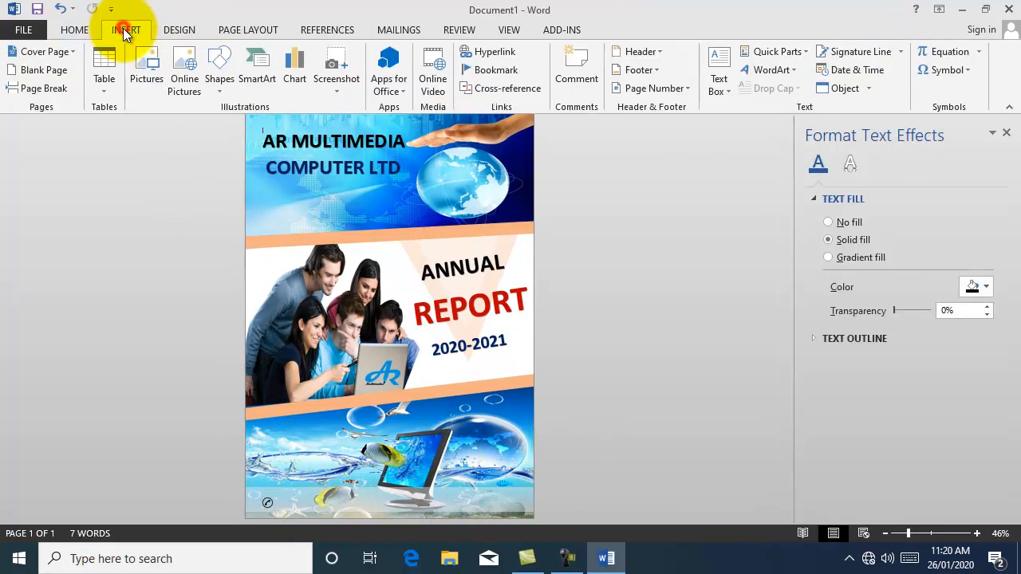
left_click(717, 77)
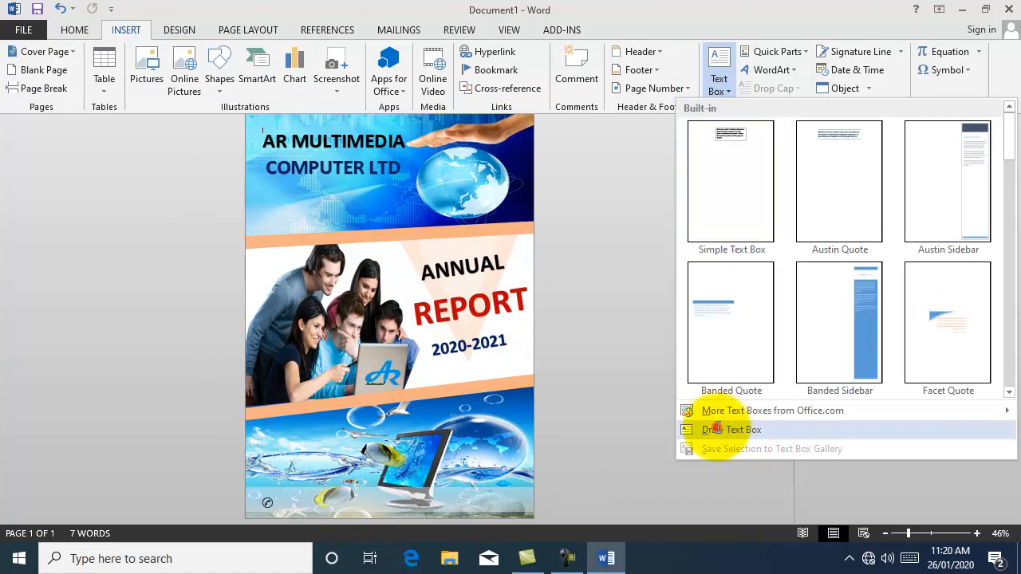
left_click(716, 427)
left_click_drag(278, 497, 389, 509)
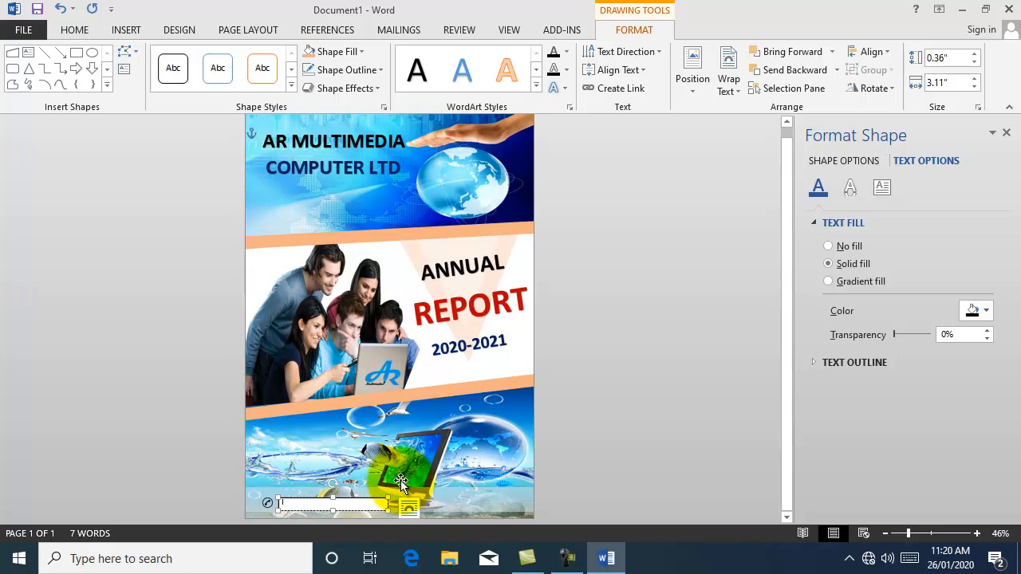
left_click(925, 532)
left_click(1006, 133)
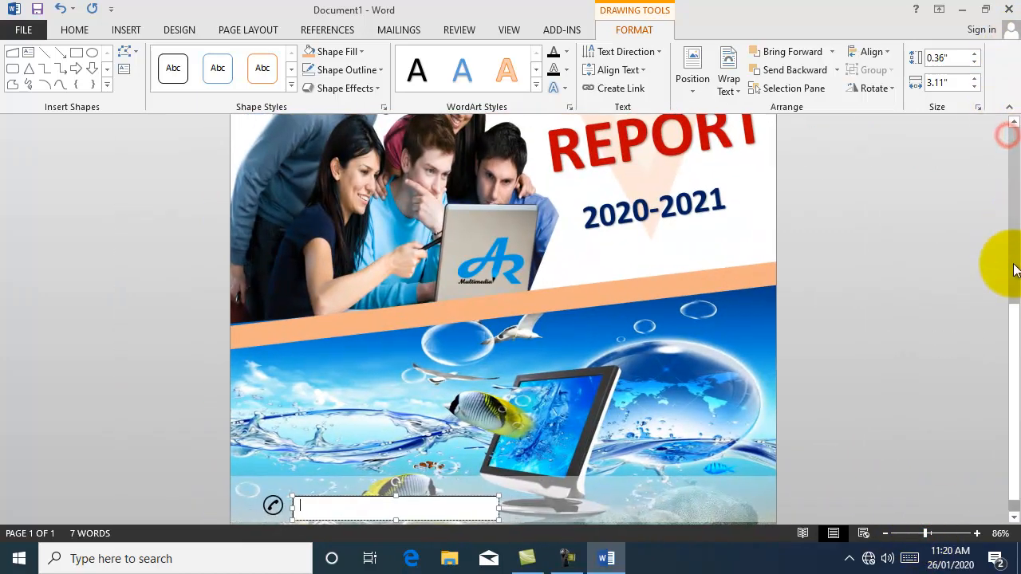
left_click_drag(1013, 319, 1014, 323)
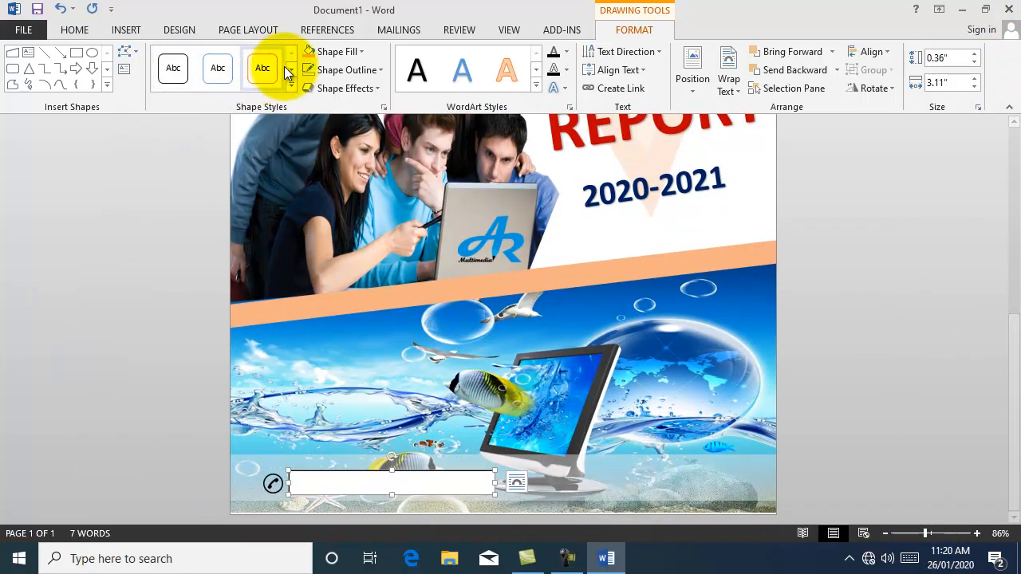
Step: Remove the text box's fill and border, set a font size, and type the start of the contact phone number
left_click(359, 51)
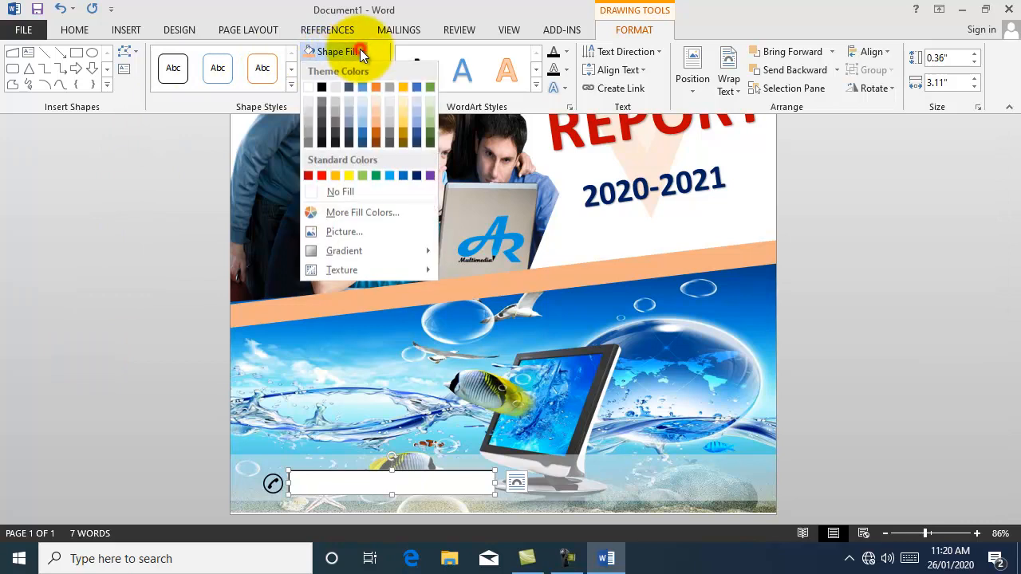
left_click(342, 190)
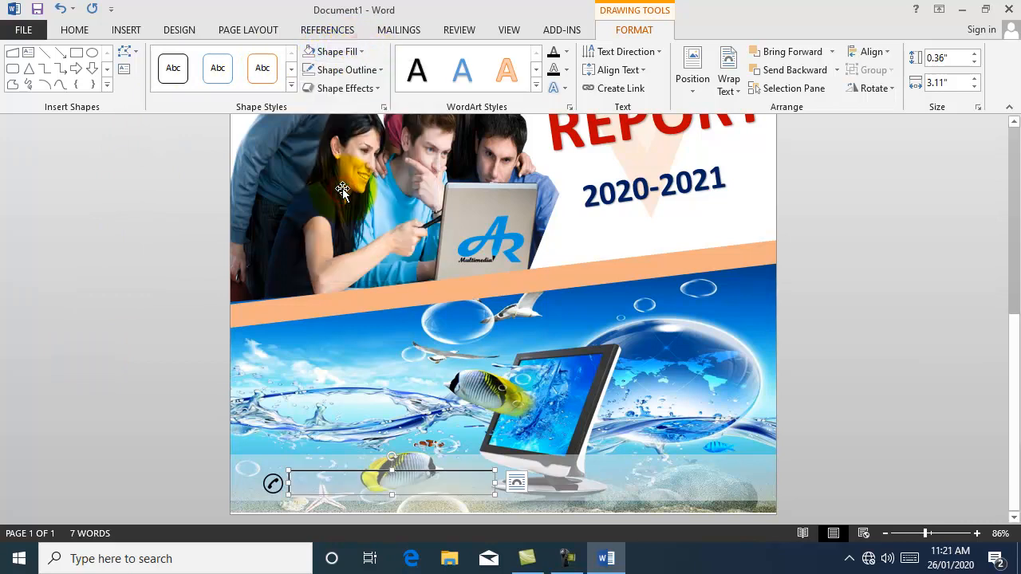
left_click(377, 69)
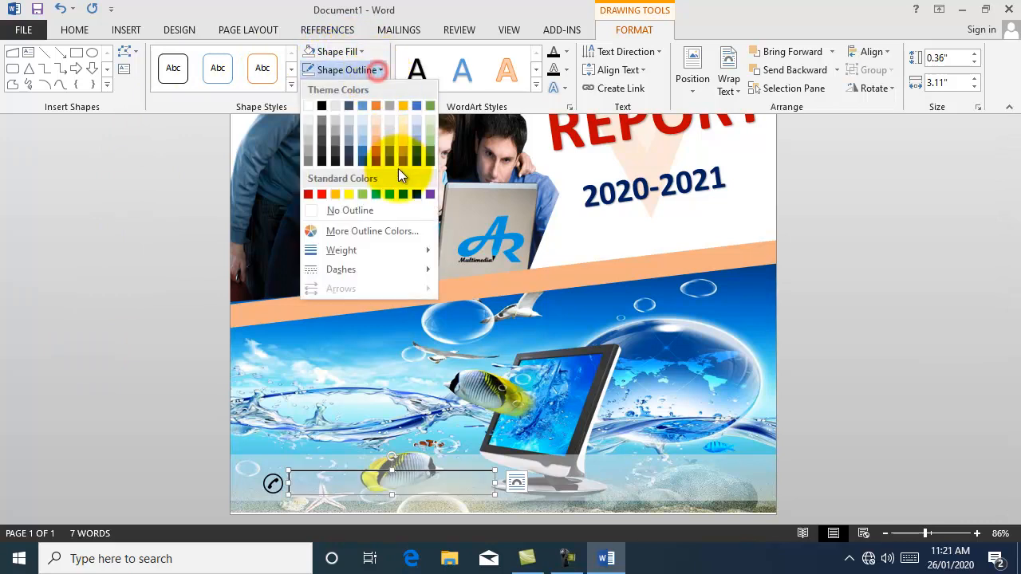
left_click(361, 211)
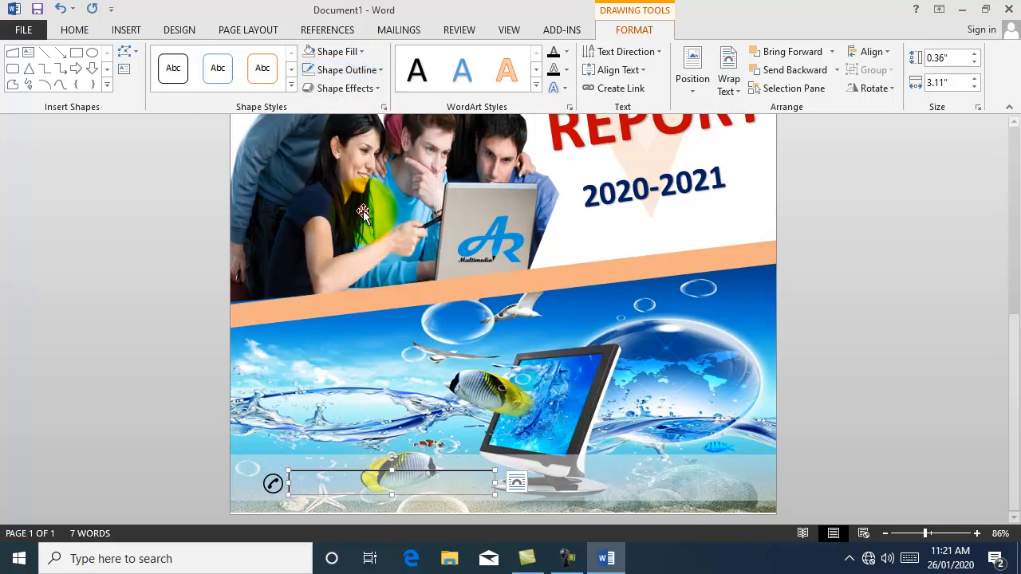
left_click(75, 30)
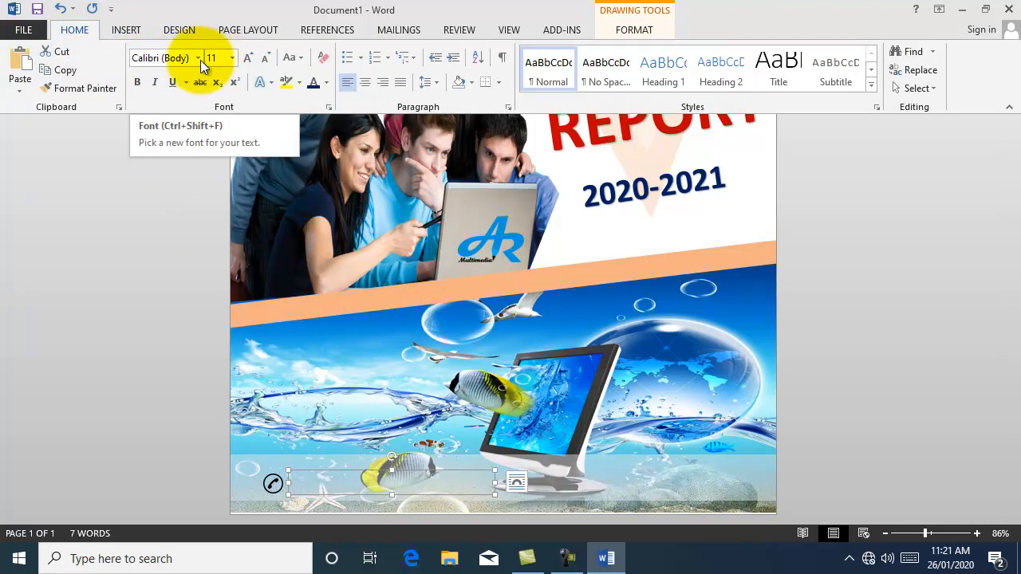
left_click(230, 59)
left_click(215, 124)
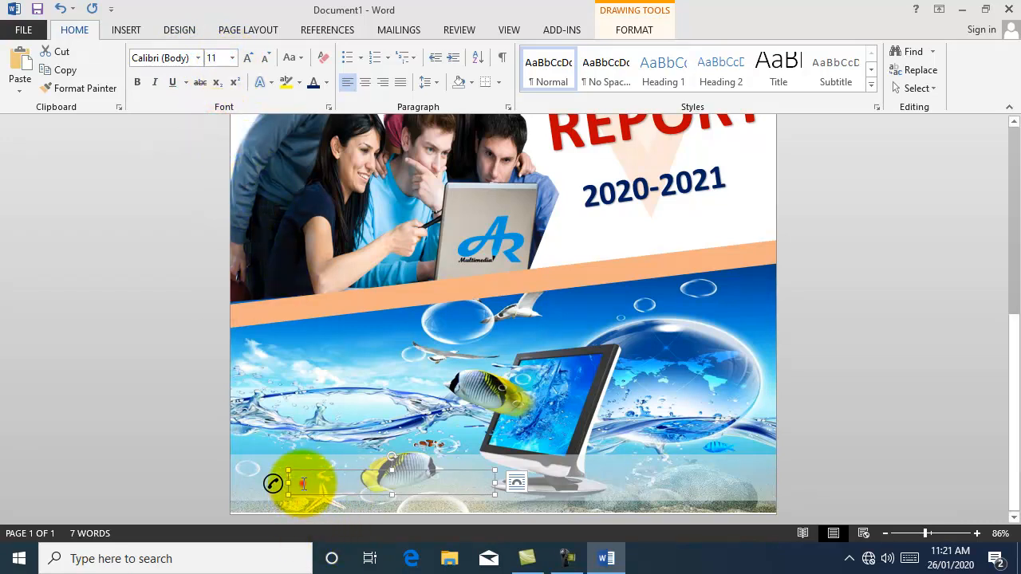
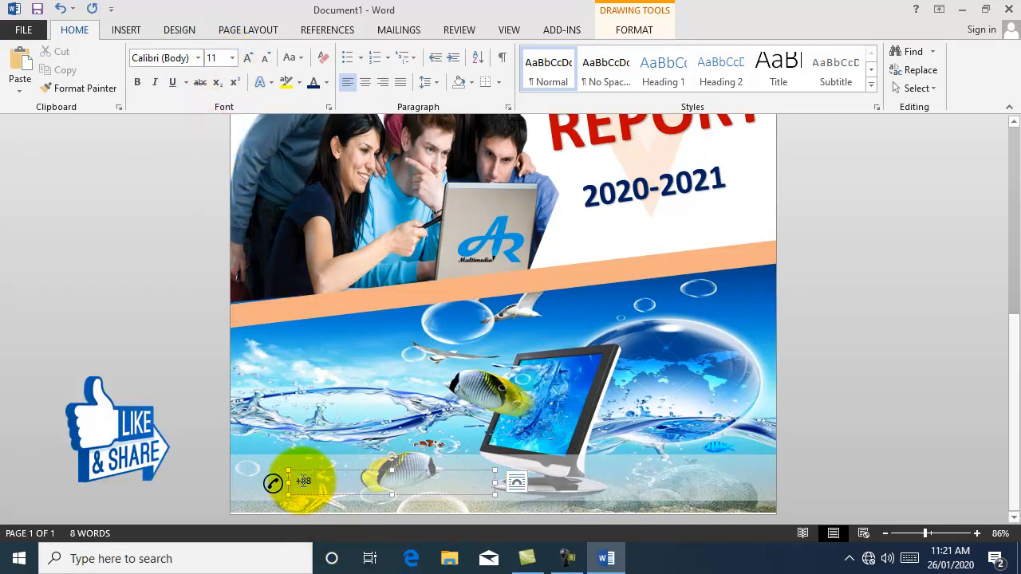